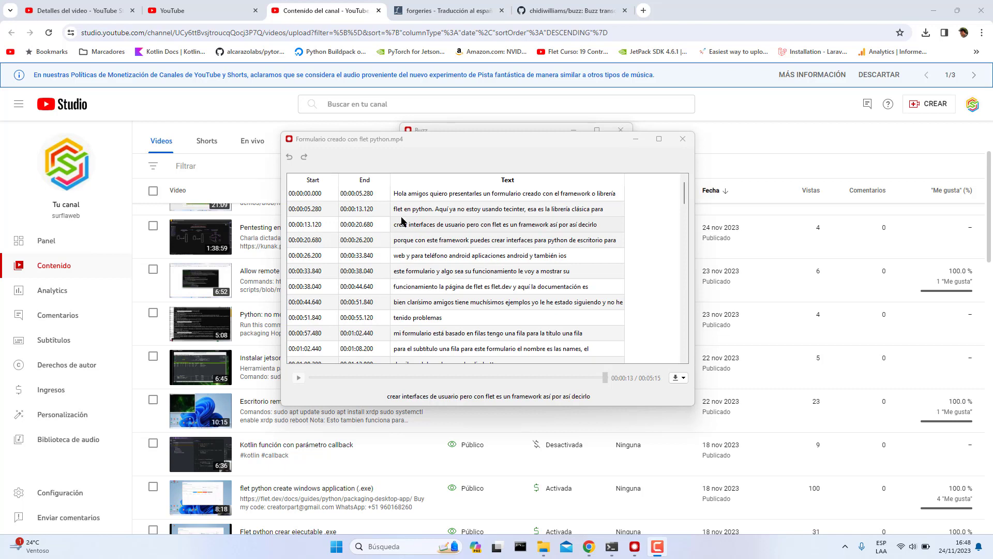
pyautogui.scroll(-2, 403, 223)
pyautogui.click(676, 378)
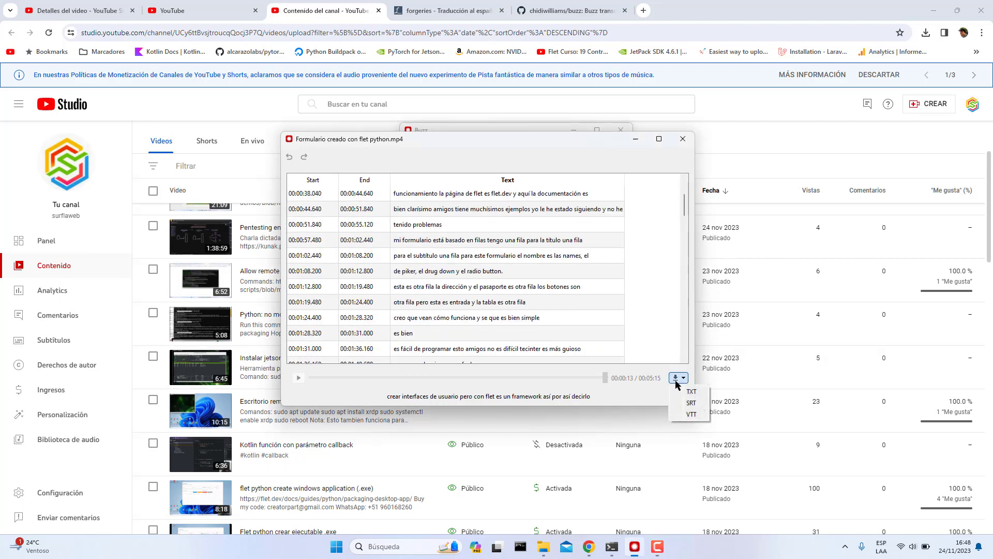
pyautogui.click(692, 402)
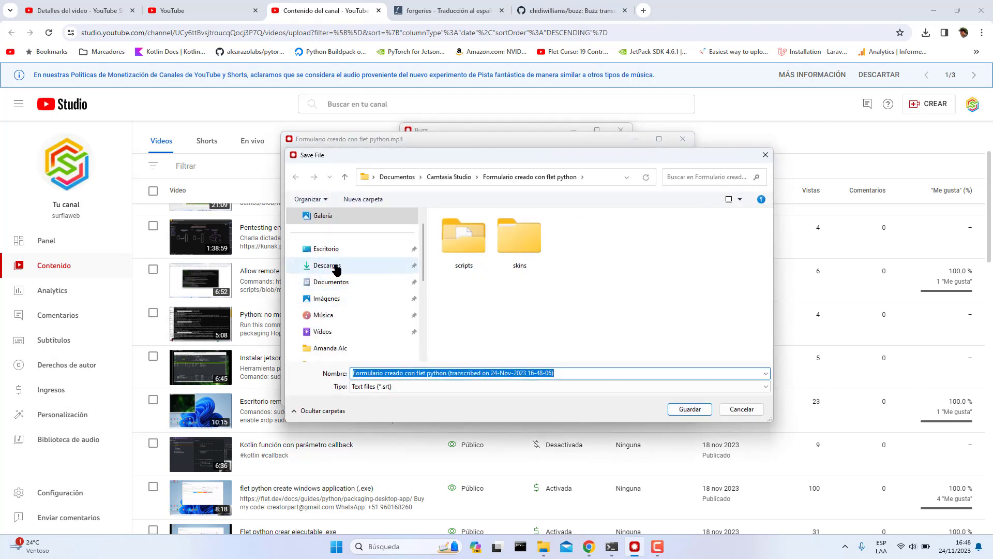
pyautogui.click(336, 267)
pyautogui.click(326, 249)
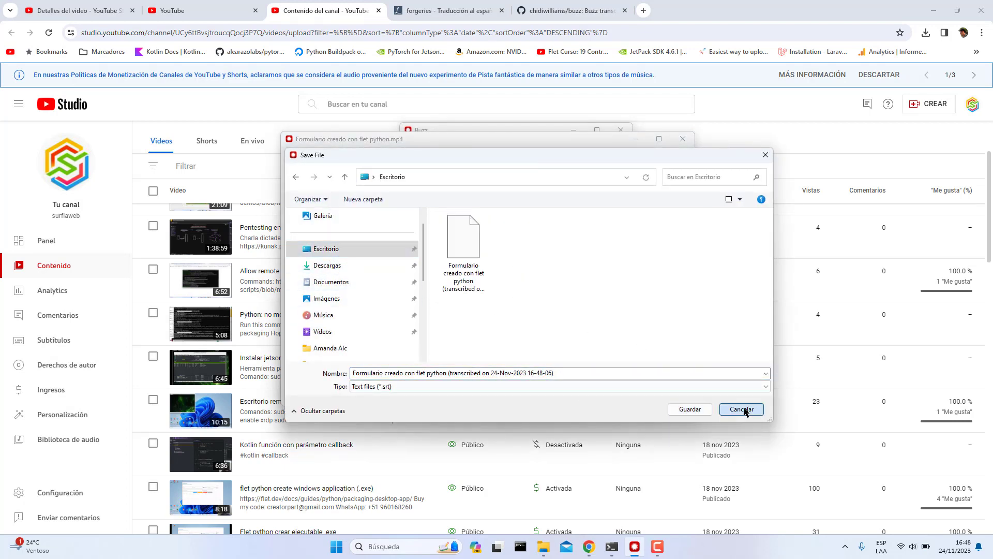
pyautogui.click(743, 409)
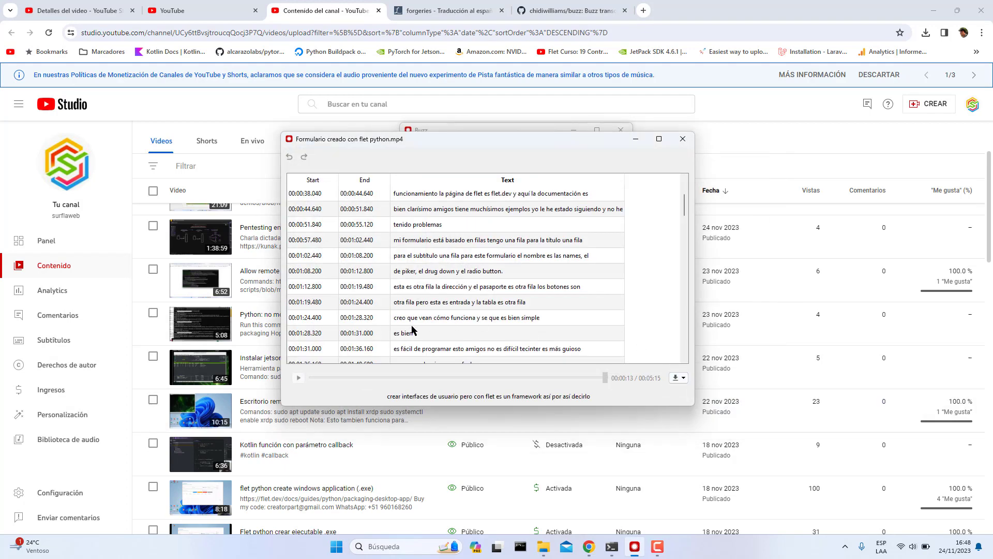
# - Close the transcript and Buzz windows and switch to the Buzz repository page on GitHub
pyautogui.click(682, 140)
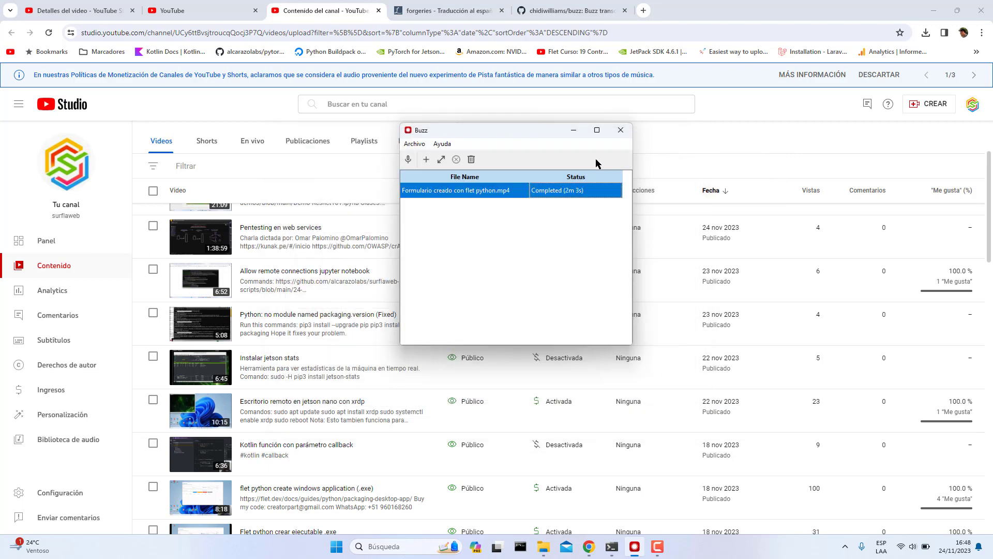
pyautogui.click(621, 130)
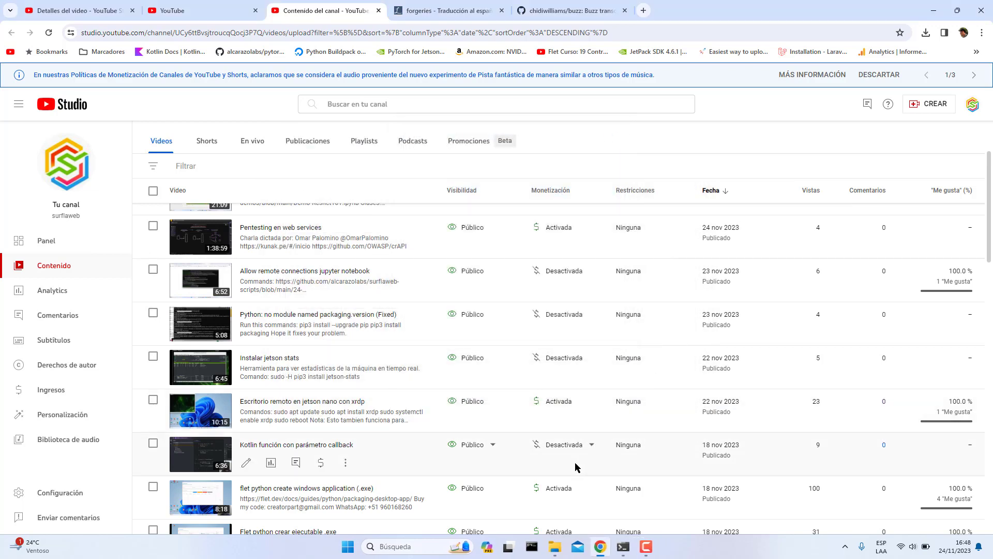
pyautogui.click(539, 6)
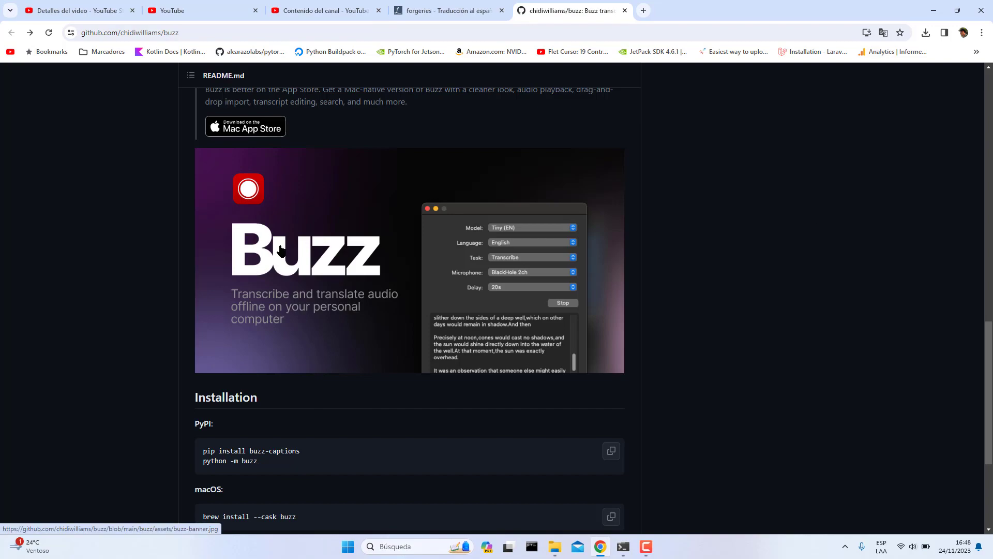
# - Examine the Buzz README, including its description, the Whisper reference, the App Store note and the installation section
pyautogui.moveTo(989, 384); pyautogui.dragTo(989, 129)
pyautogui.scroll(-8, 494, 181)
pyautogui.scroll(-6, 494, 181)
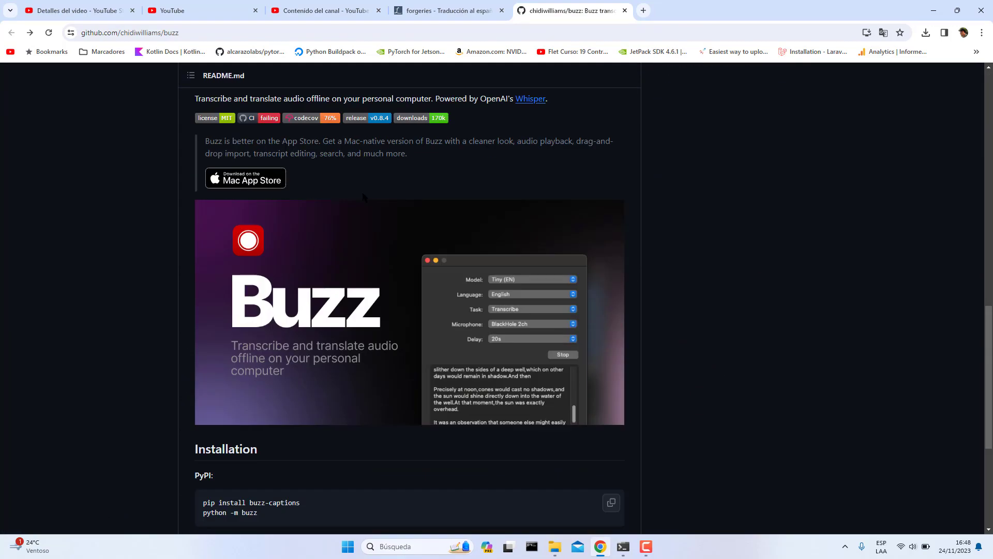
pyautogui.scroll(2, 299, 253)
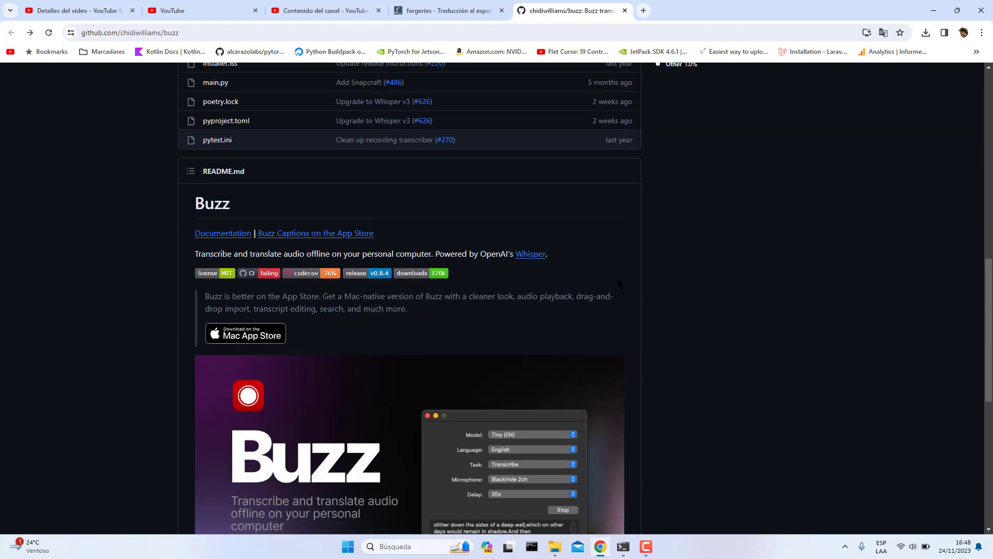
pyautogui.moveTo(547, 254); pyautogui.dragTo(514, 254)
pyautogui.click(354, 296)
pyautogui.scroll(-4, 354, 299)
pyautogui.scroll(2, 355, 304)
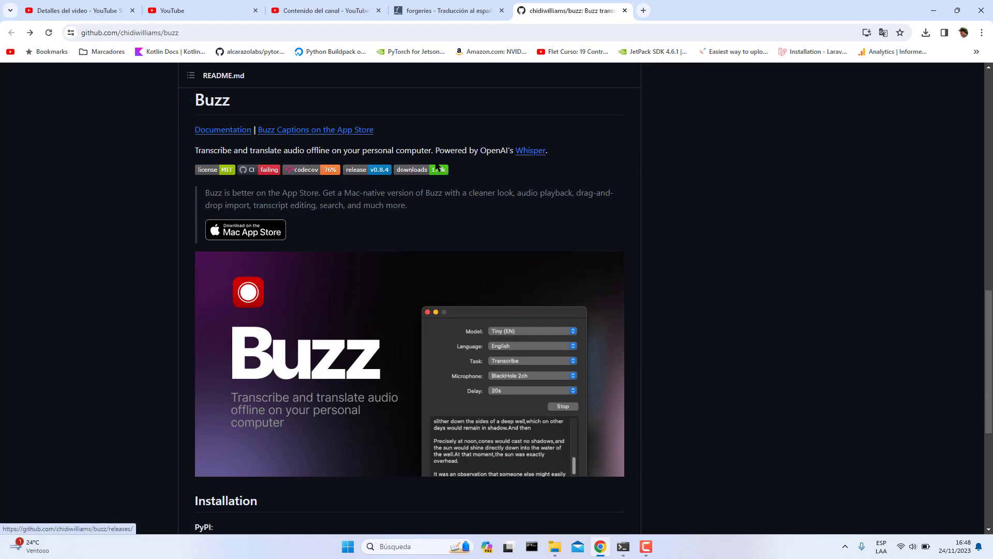
# - Open the repository's releases page and review the v0.8.4 assets for macOS, Windows and Debian
pyautogui.click(423, 175)
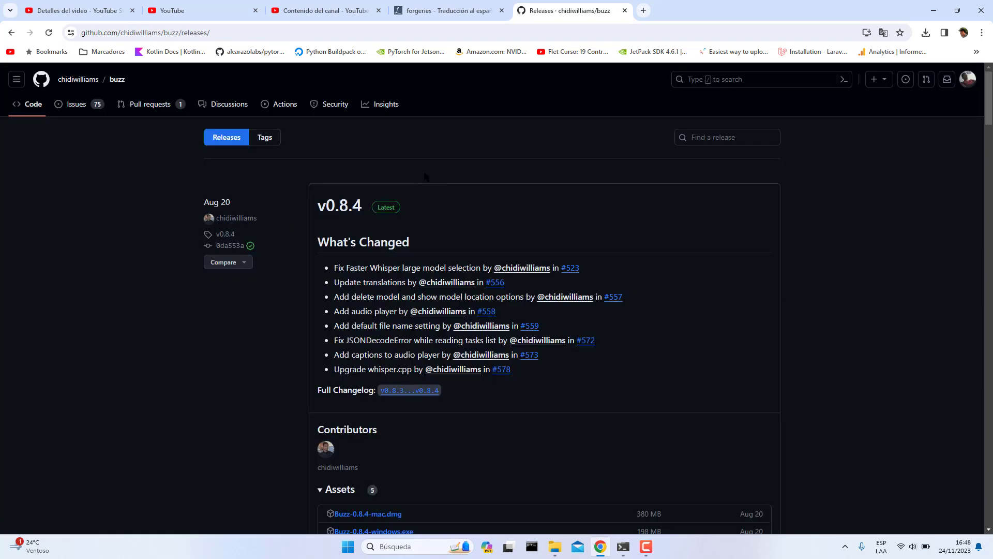
pyautogui.scroll(-4, 384, 248)
pyautogui.moveTo(468, 325); pyautogui.dragTo(318, 299)
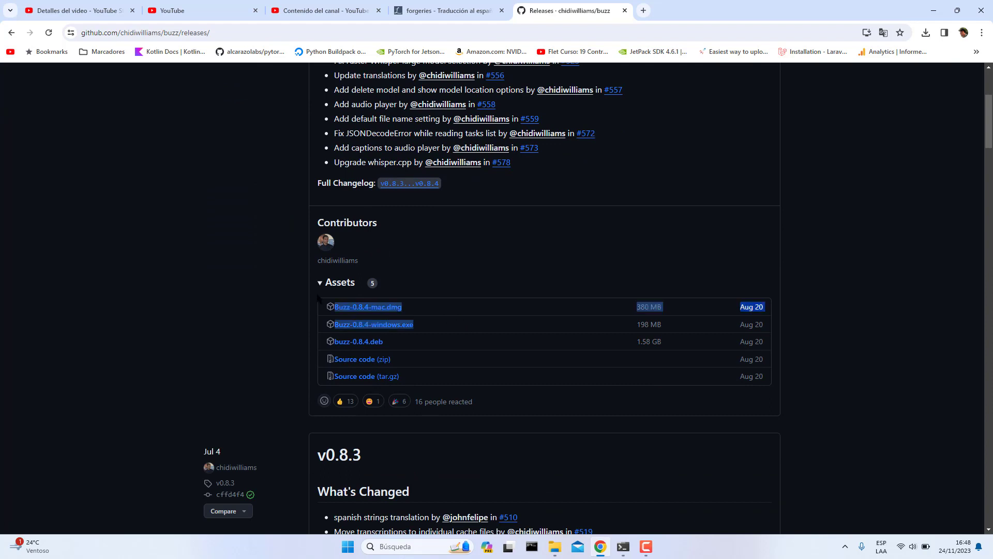
pyautogui.click(433, 332)
pyautogui.moveTo(380, 351); pyautogui.dragTo(334, 341)
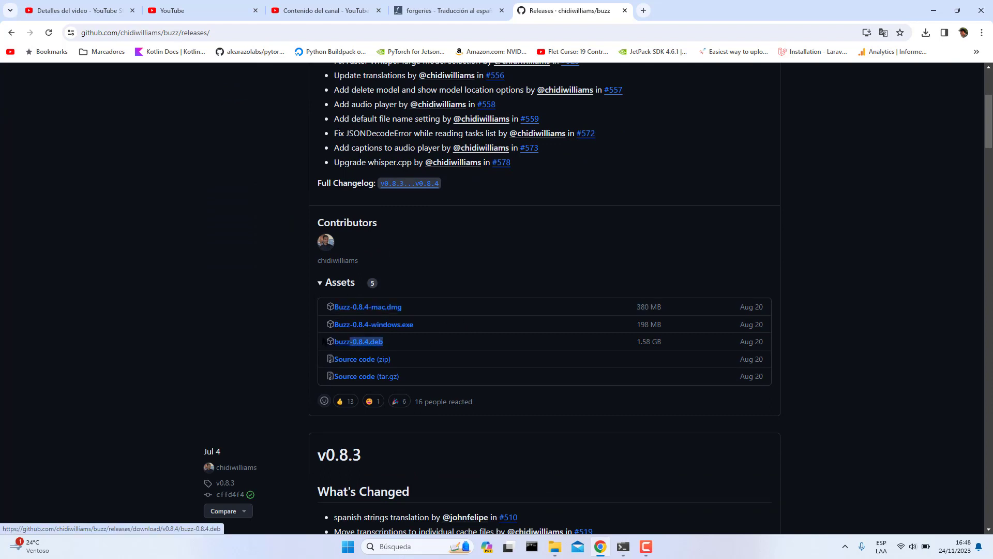
pyautogui.click(297, 333)
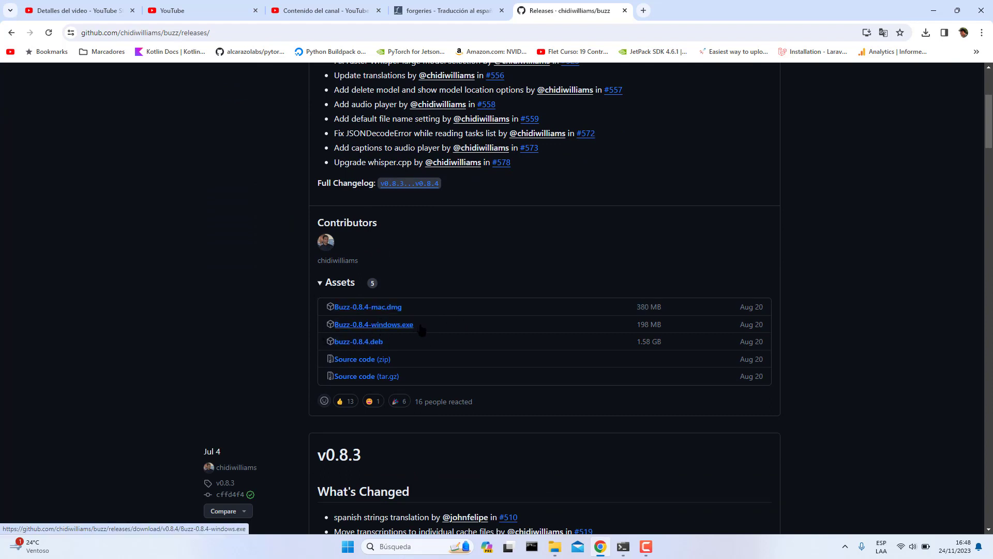
# - Start downloading Buzz-0.8.4-windows.exe from the v0.8.4 assets and cancel the download
pyautogui.moveTo(417, 326); pyautogui.dragTo(336, 324)
pyautogui.click(359, 327)
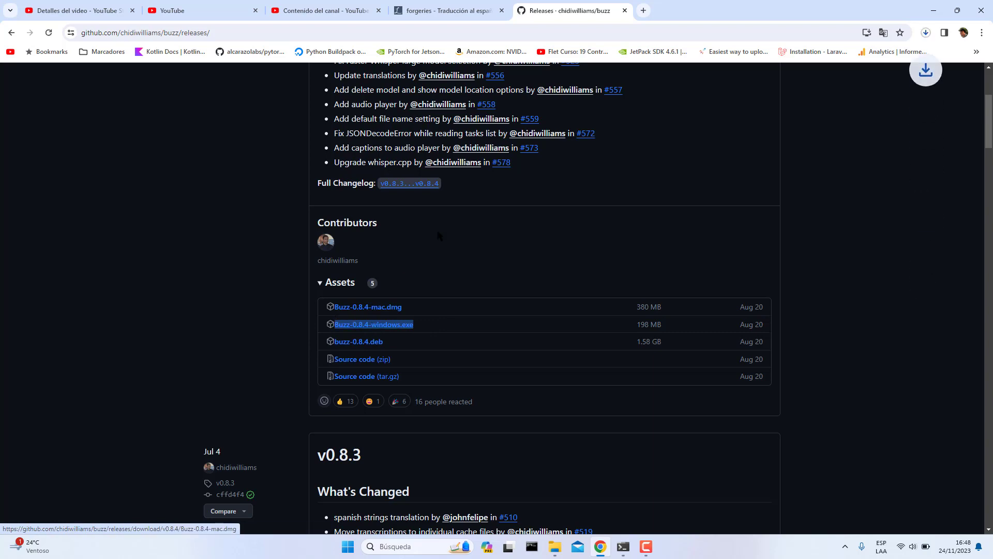
pyautogui.click(916, 79)
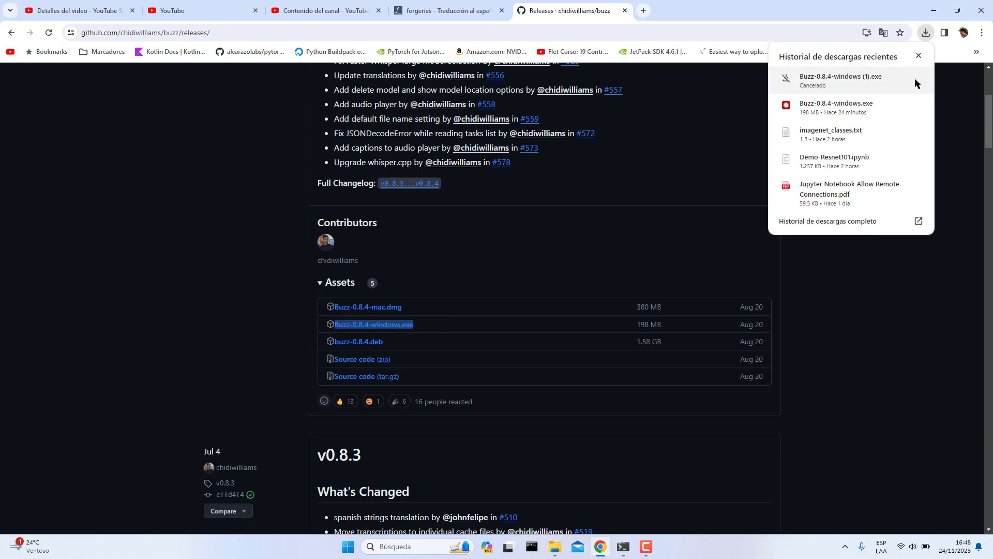
# - Locate the already downloaded Buzz-0.8.4-windows installer in its folder and run it despite the SmartScreen block
pyautogui.click(897, 105)
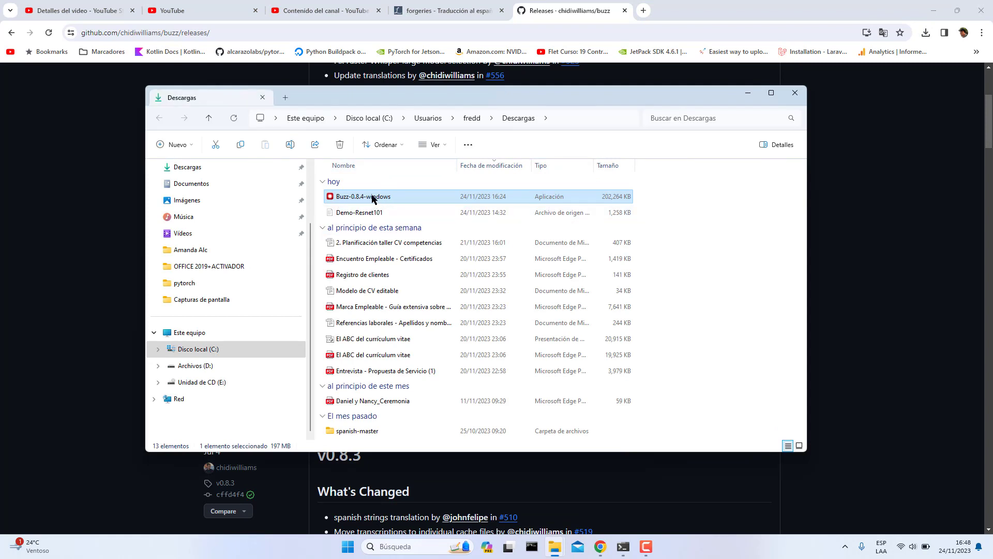
pyautogui.doubleClick(373, 197)
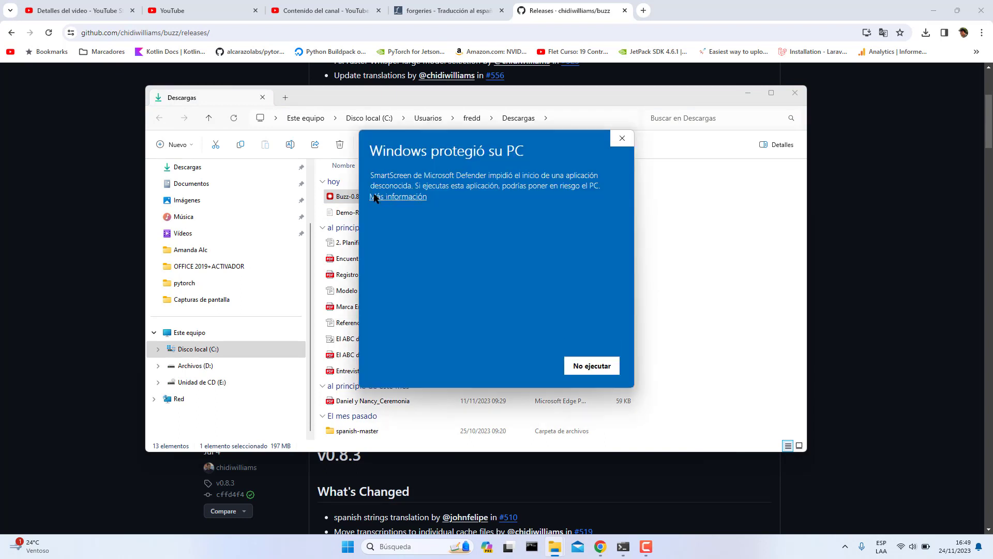
pyautogui.click(410, 199)
pyautogui.click(480, 364)
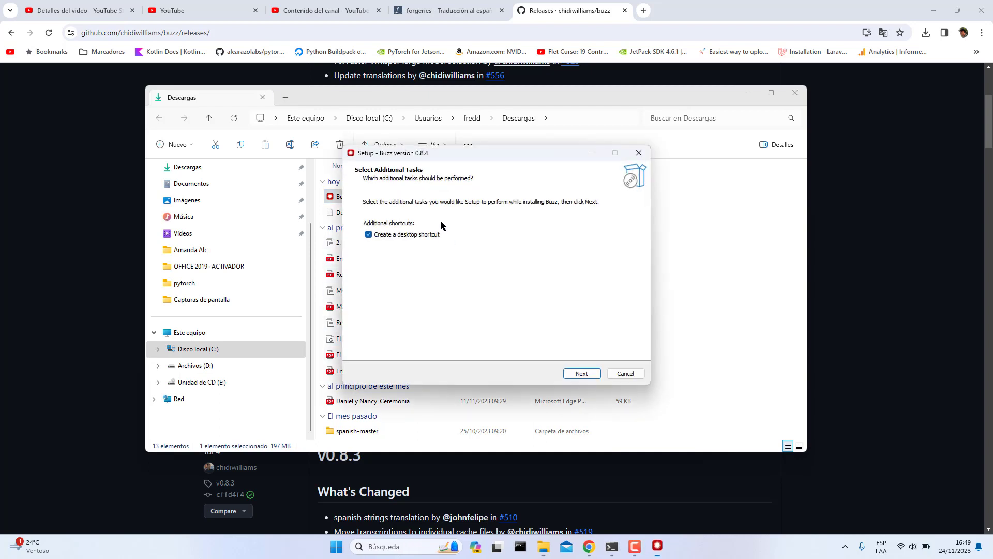
# - Start installing Buzz 0.8.4 with a desktop shortcut, and exit the setup before it completes
pyautogui.click(582, 373)
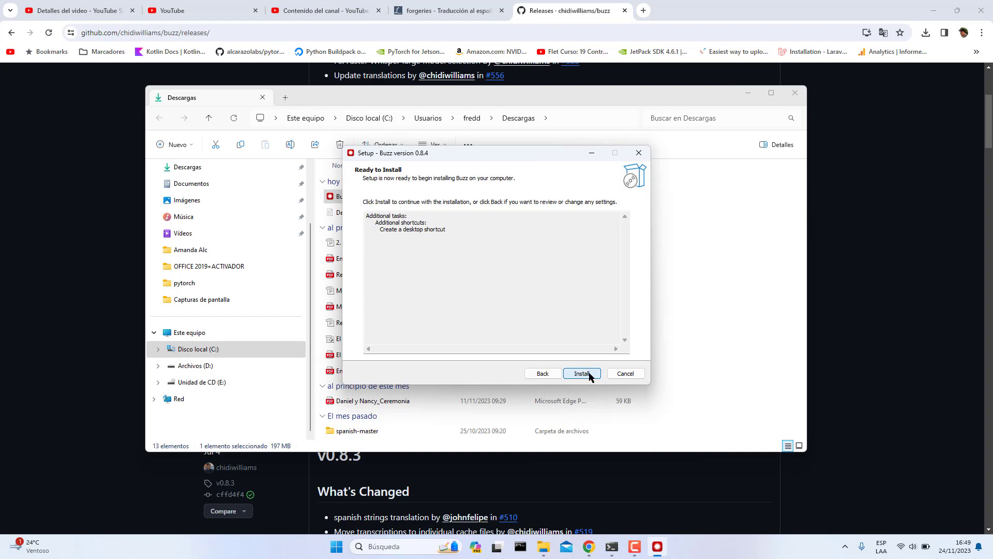
pyautogui.click(582, 373)
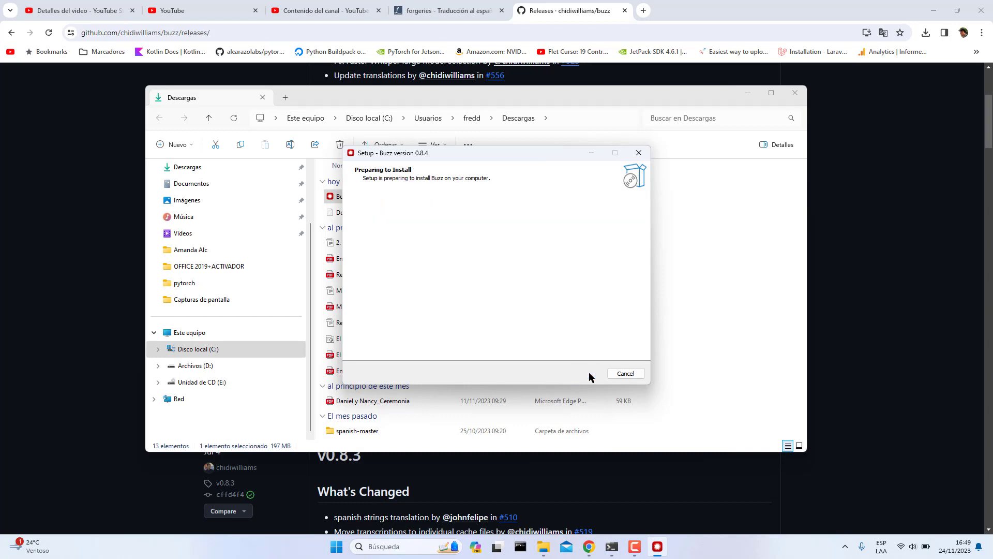
pyautogui.click(625, 374)
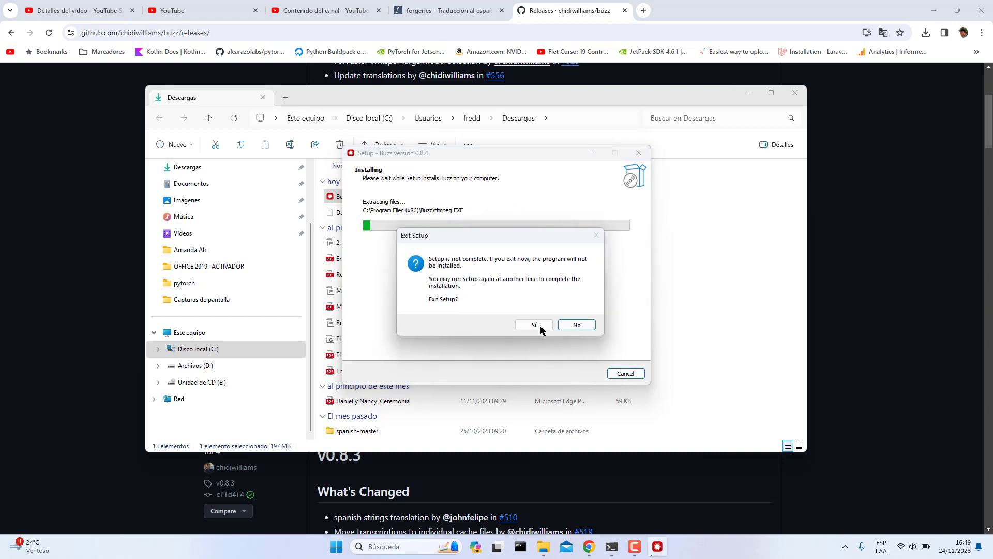
pyautogui.click(539, 324)
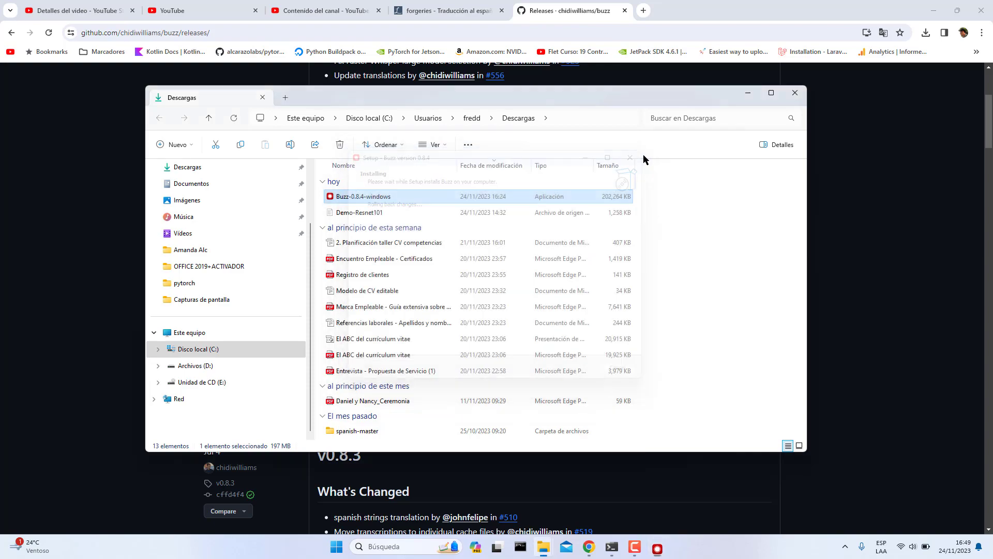
# - Close the Downloads folder window and minimize the browser to reach the desktop
pyautogui.click(759, 89)
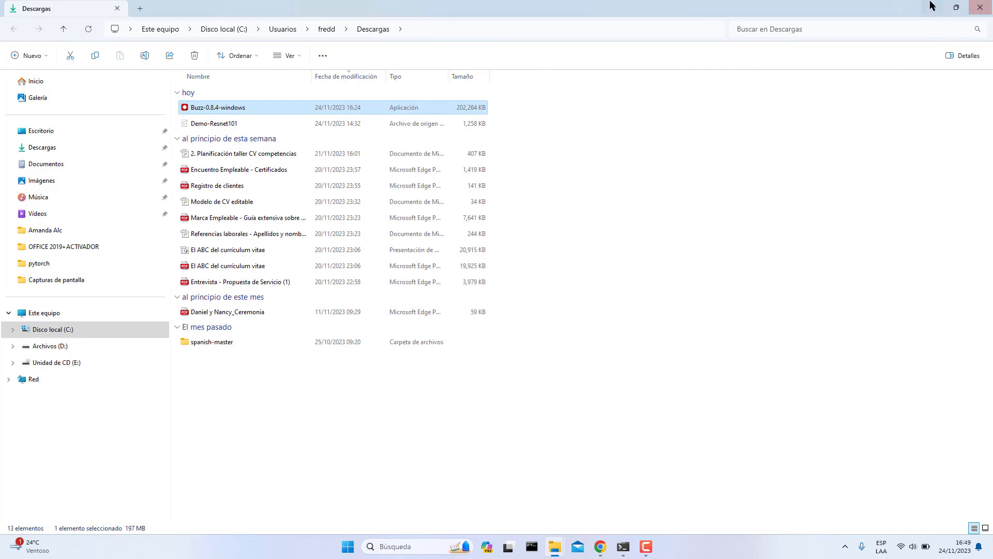
pyautogui.click(981, 7)
pyautogui.click(928, 11)
pyautogui.click(781, 79)
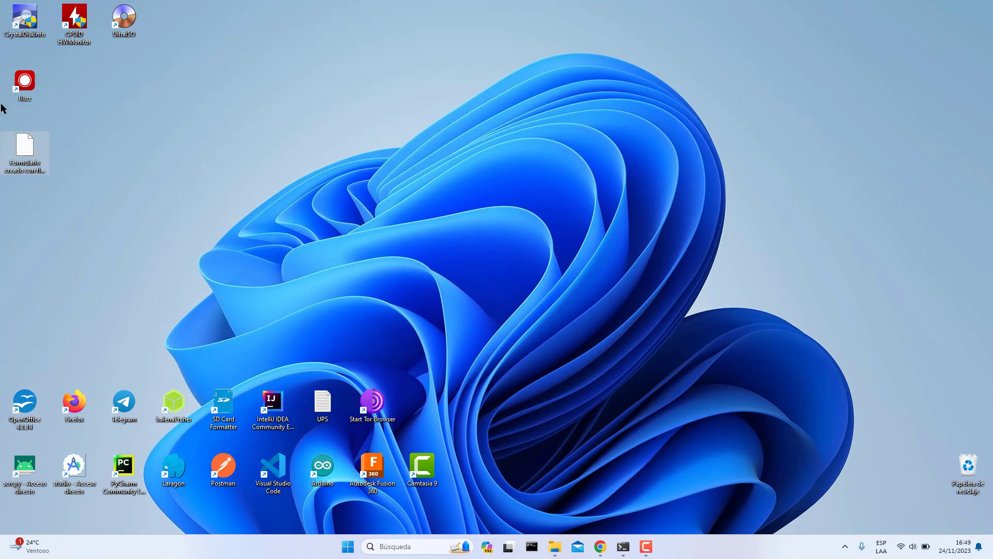
# - Delete the exported "Formulario creado con flet python" transcript file from the desktop and move the Buzz shortcut to an empty area
pyautogui.press('Delete')
pyautogui.moveTo(21, 83); pyautogui.dragTo(300, 104)
pyautogui.moveTo(289, 48); pyautogui.dragTo(373, 141)
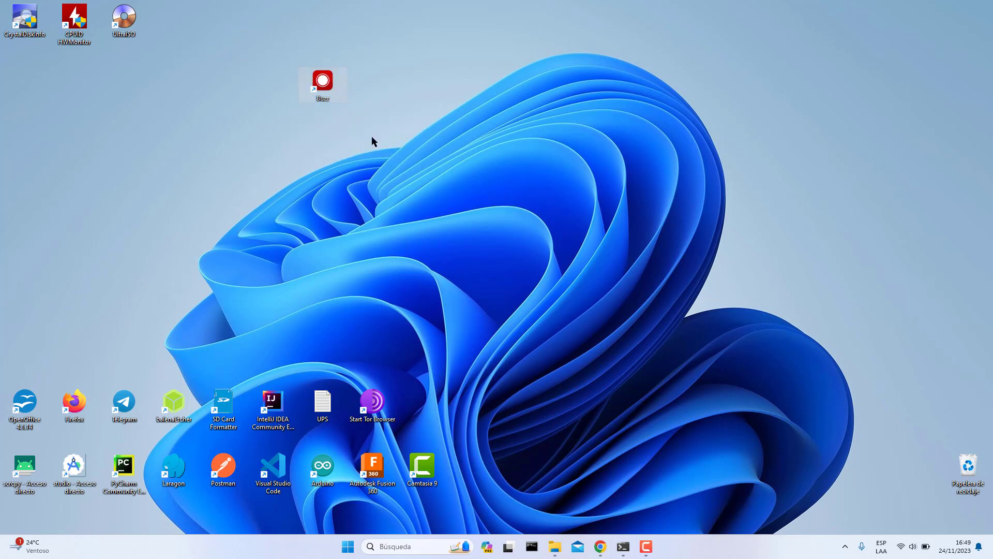
# - Launch Buzz from its desktop shortcut and open the live recording window
pyautogui.doubleClick(319, 99)
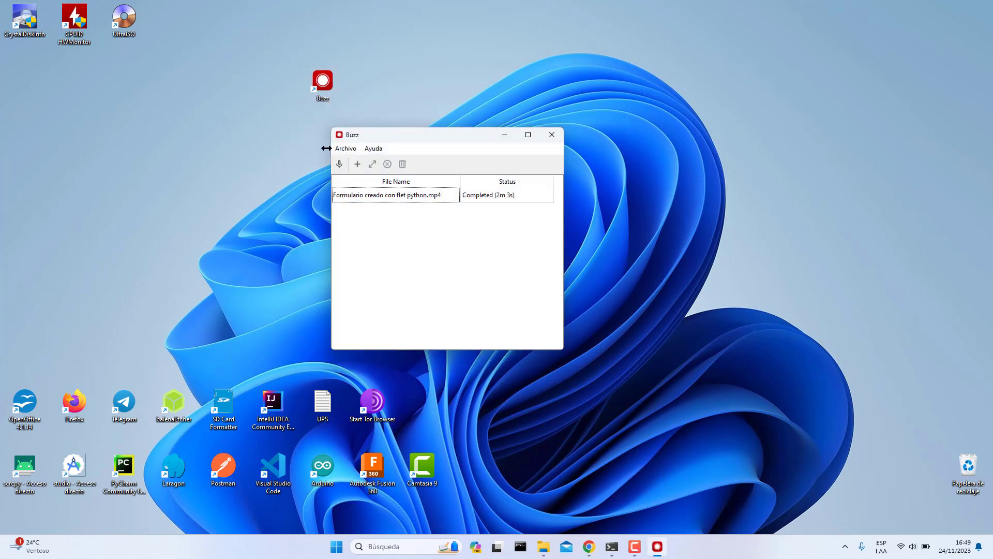
pyautogui.click(340, 165)
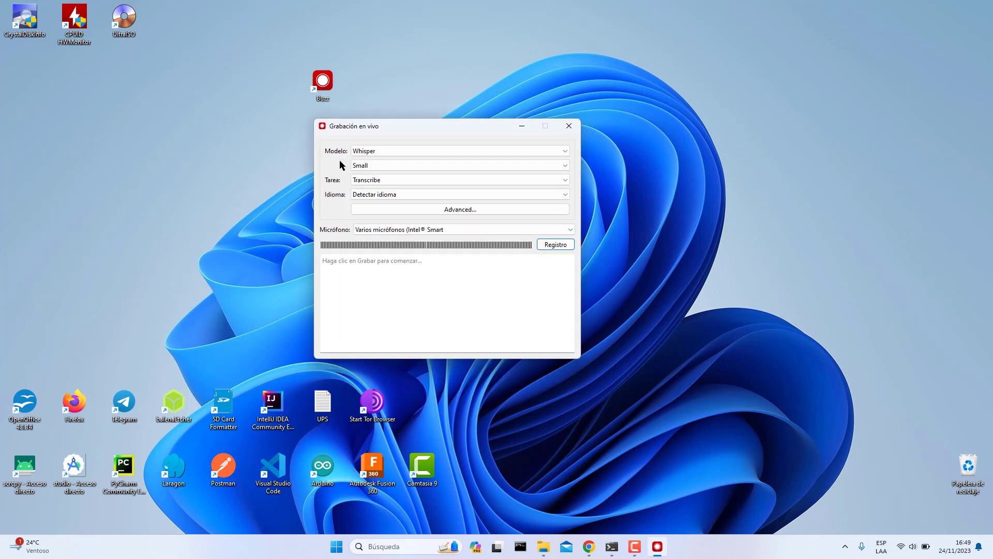
# - In the live recording settings, choose the Whisper model, the Small size and the Transcribe task
pyautogui.click(407, 155)
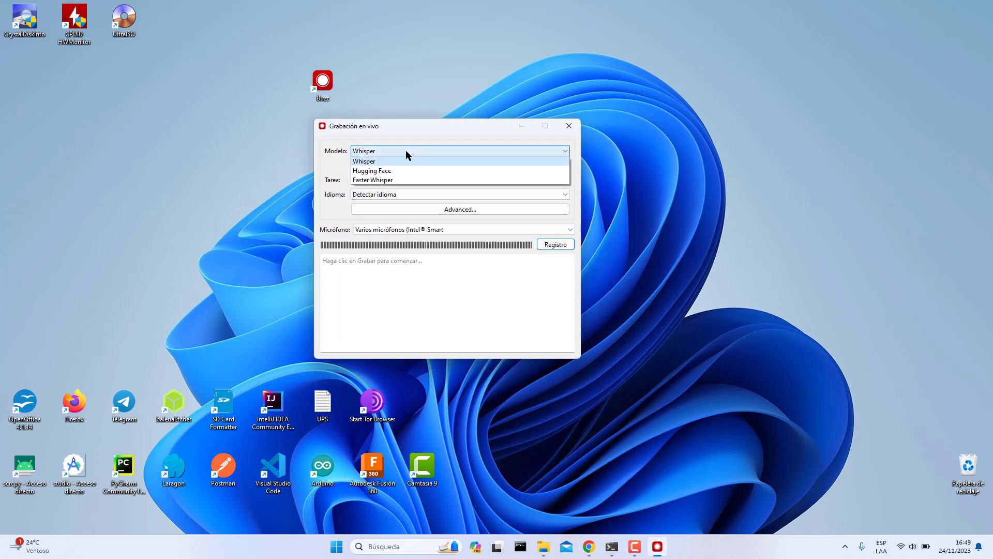
pyautogui.click(374, 163)
pyautogui.click(374, 165)
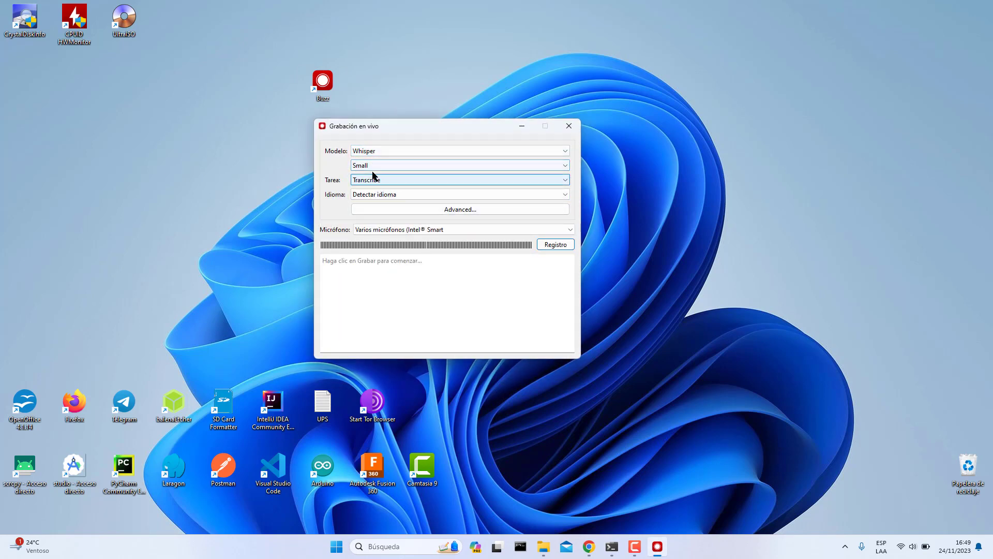
pyautogui.click(333, 169)
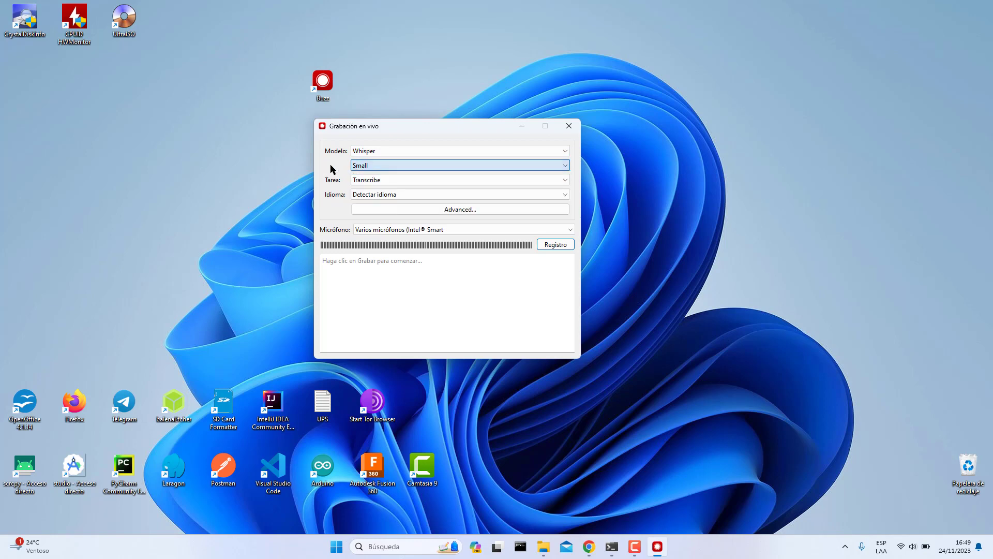
pyautogui.click(368, 165)
pyautogui.click(360, 195)
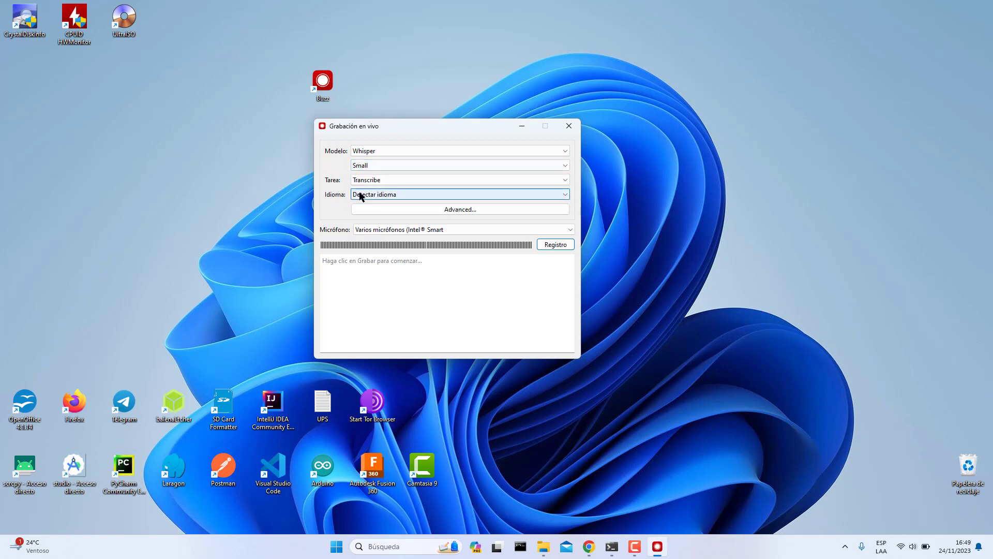
pyautogui.click(362, 164)
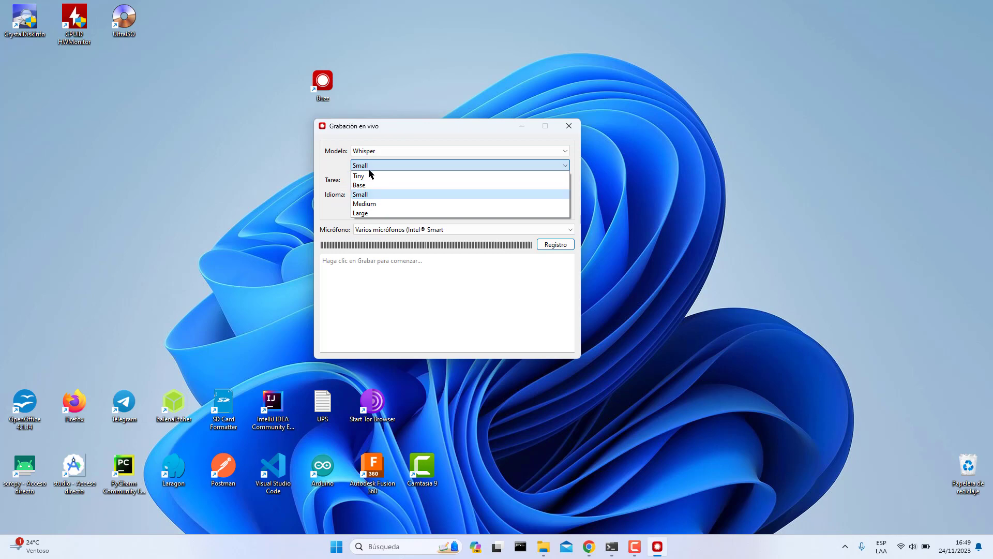
pyautogui.click(382, 193)
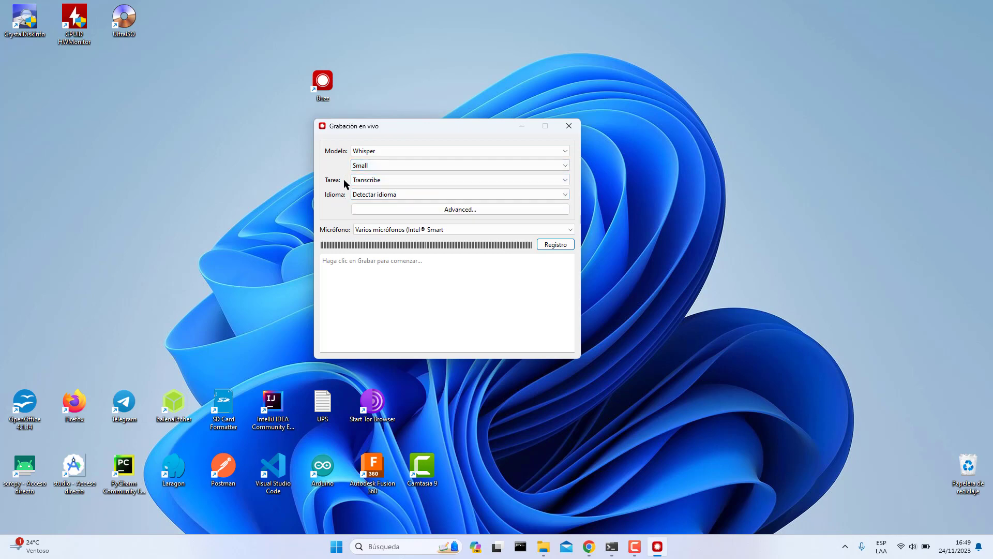
pyautogui.click(361, 180)
pyautogui.click(365, 186)
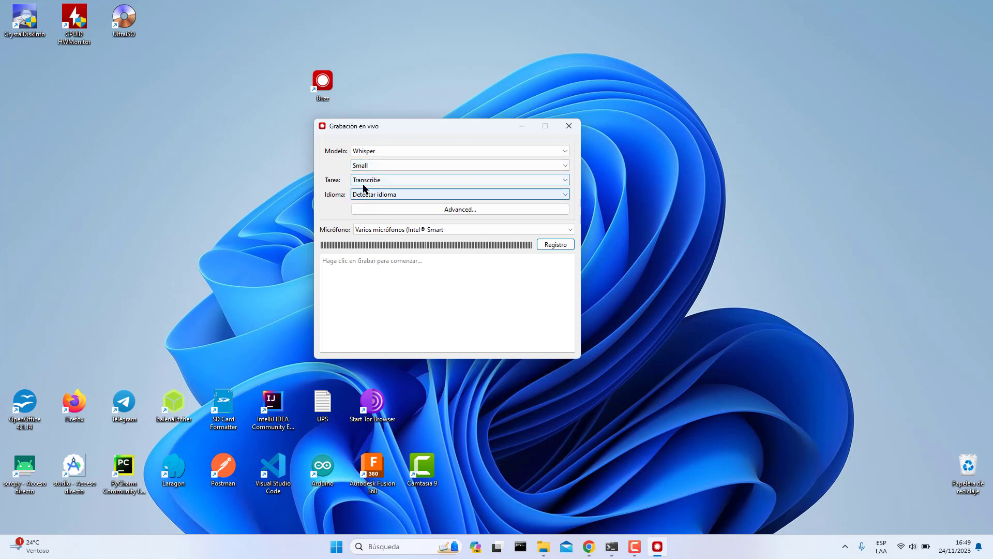
# - Keep the Transcribe task and set the live recording language to Spanish
pyautogui.click(363, 184)
pyautogui.click(372, 184)
pyautogui.click(366, 197)
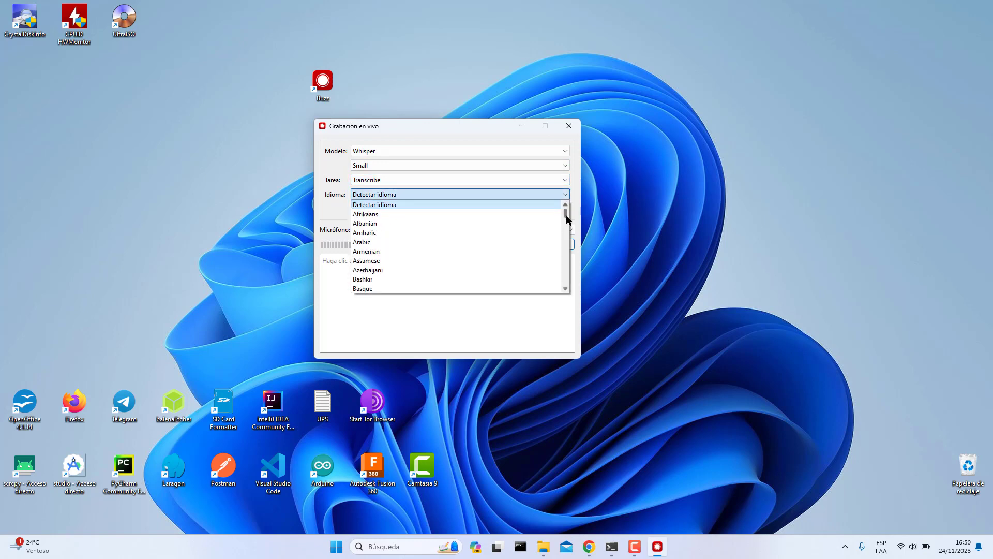
pyautogui.moveTo(567, 219); pyautogui.dragTo(562, 269)
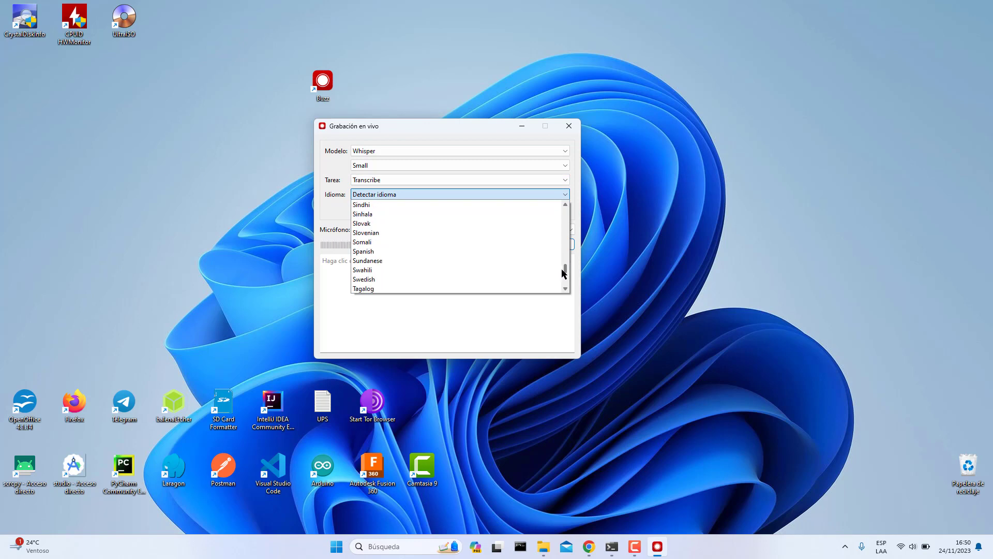
pyautogui.click(420, 247)
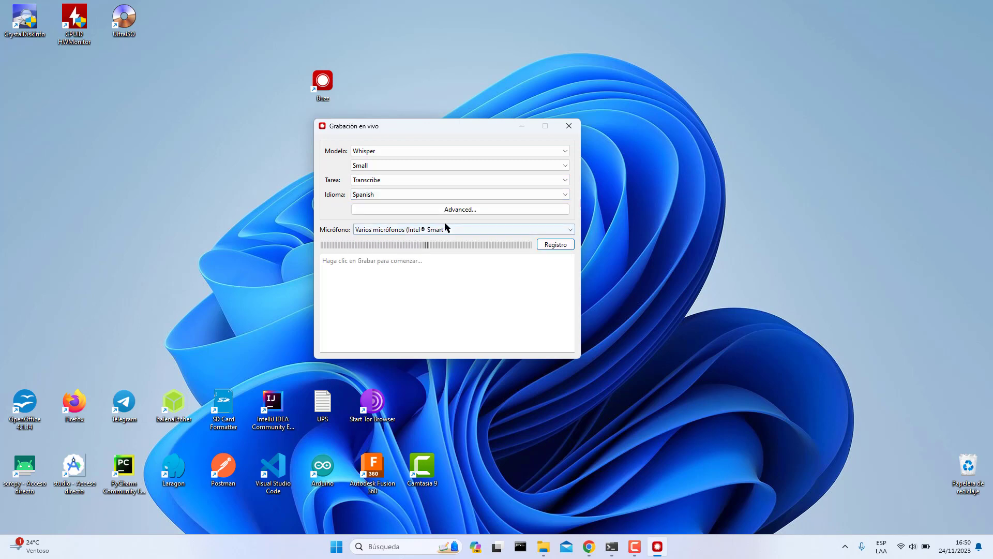
# - Record two short live takes with the microphone, stopping each one, to transcribe the spoken Spanish
pyautogui.click(556, 248)
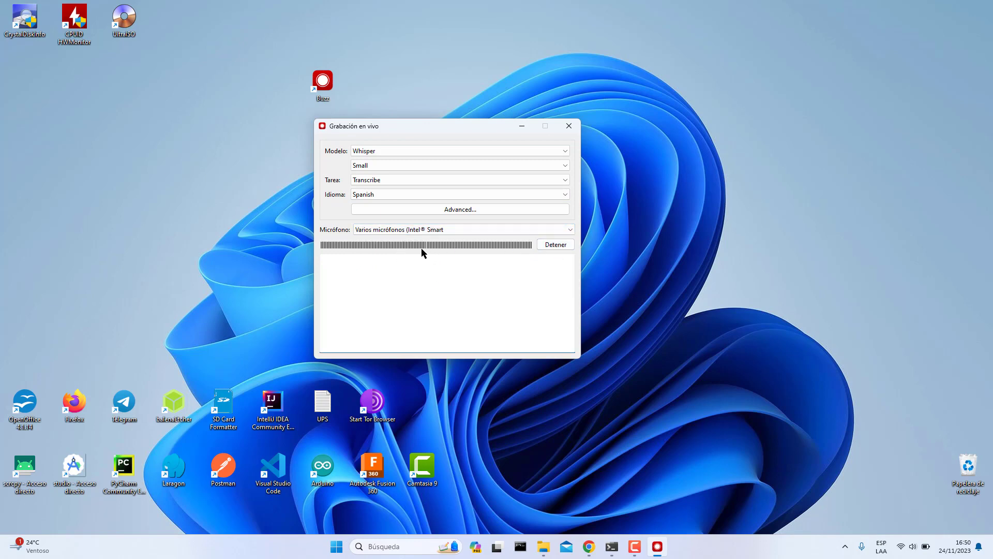
pyautogui.click(558, 247)
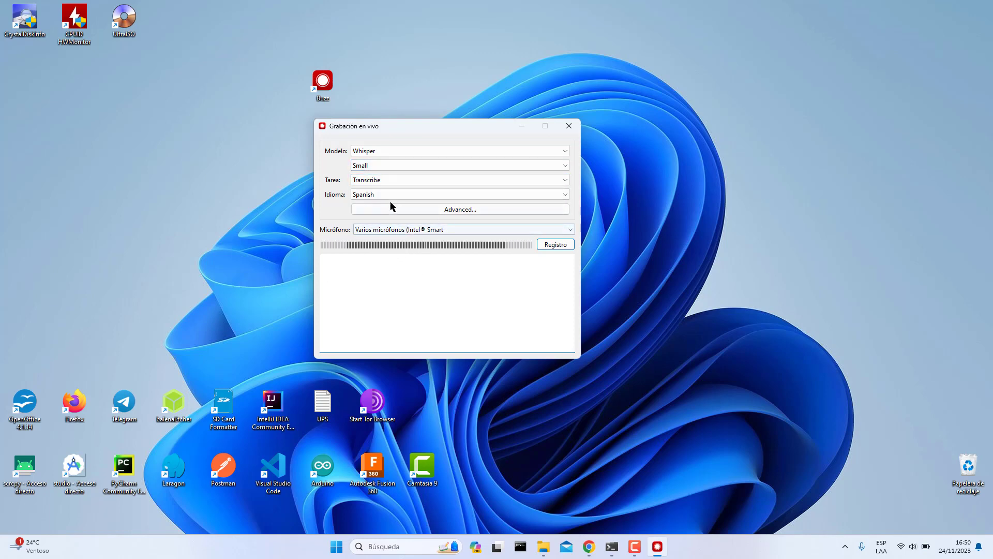
pyautogui.click(555, 246)
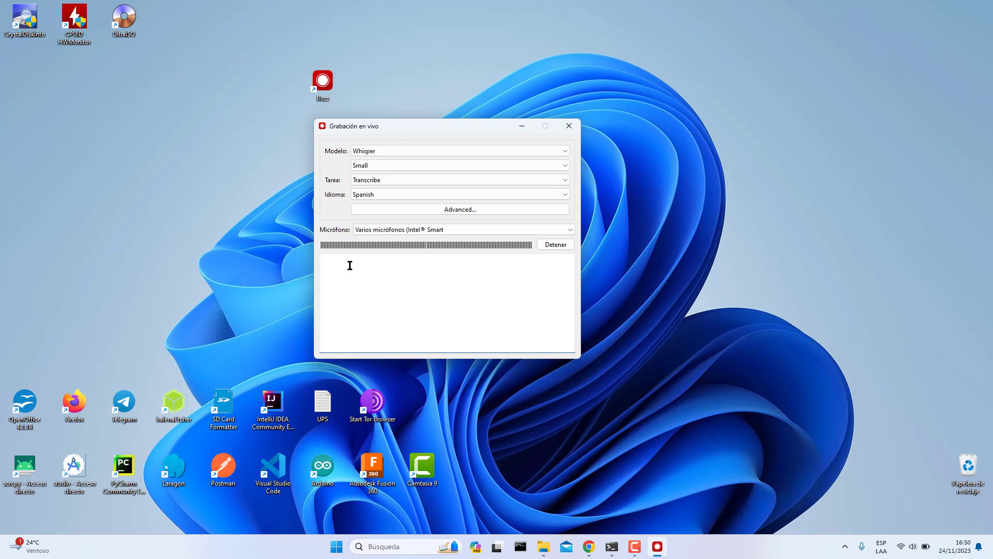
pyautogui.click(556, 245)
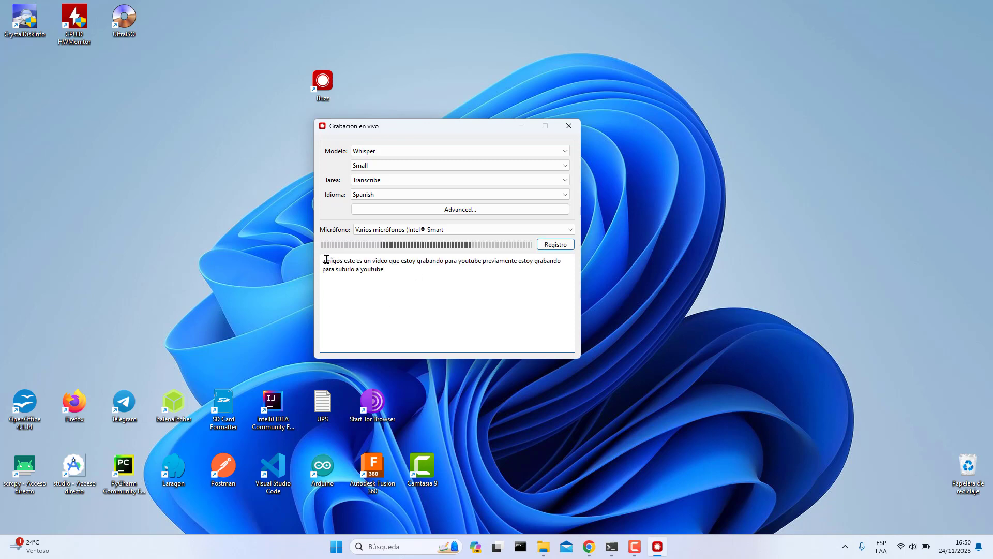
# - Highlight the live transcription text to review it and close the live recording window
pyautogui.moveTo(324, 260); pyautogui.dragTo(306, 237)
pyautogui.click(397, 273)
pyautogui.click(444, 293)
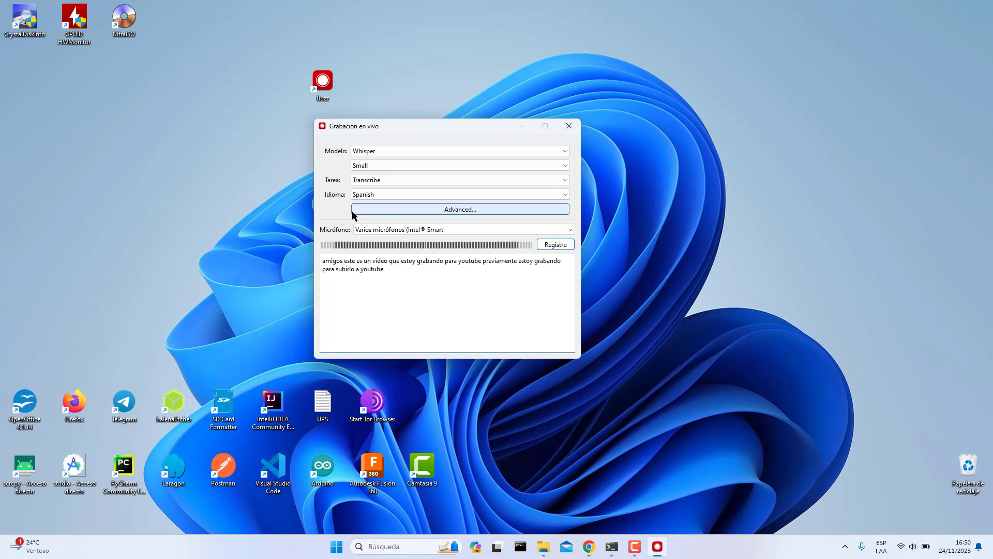
pyautogui.click(568, 126)
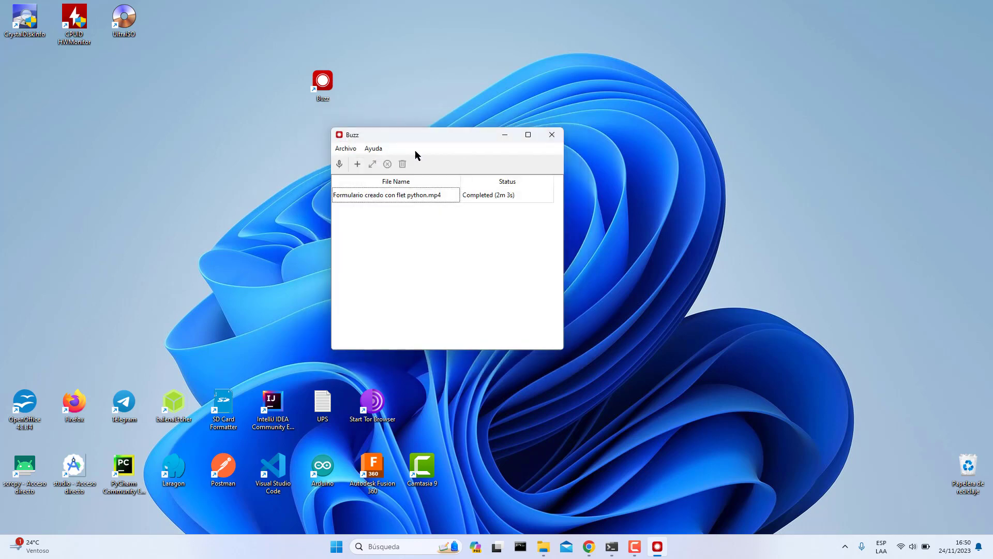
# - Start importing a media file and browse to the "Instalar jetson-stats" folder inside Documentos > Camtasia Studio
pyautogui.click(339, 150)
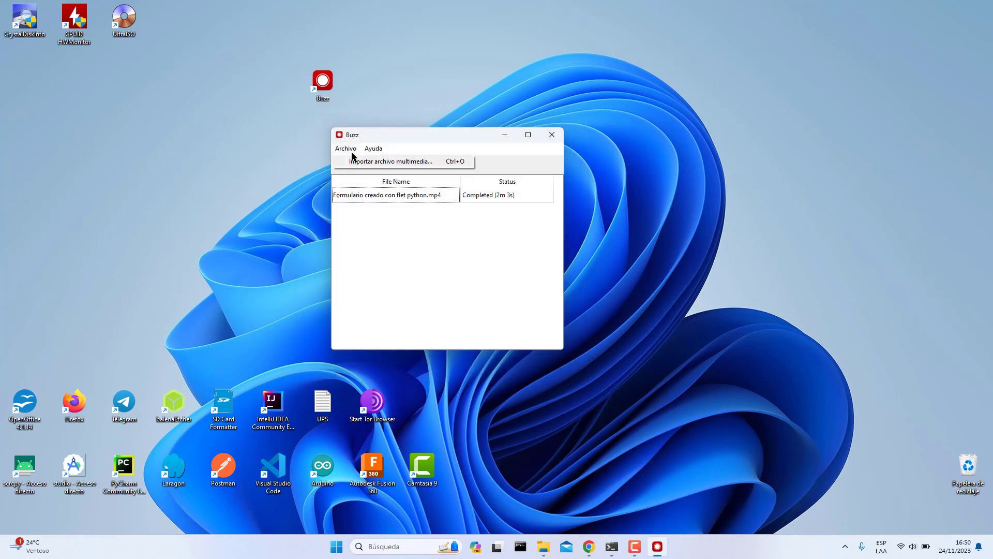
pyautogui.click(377, 163)
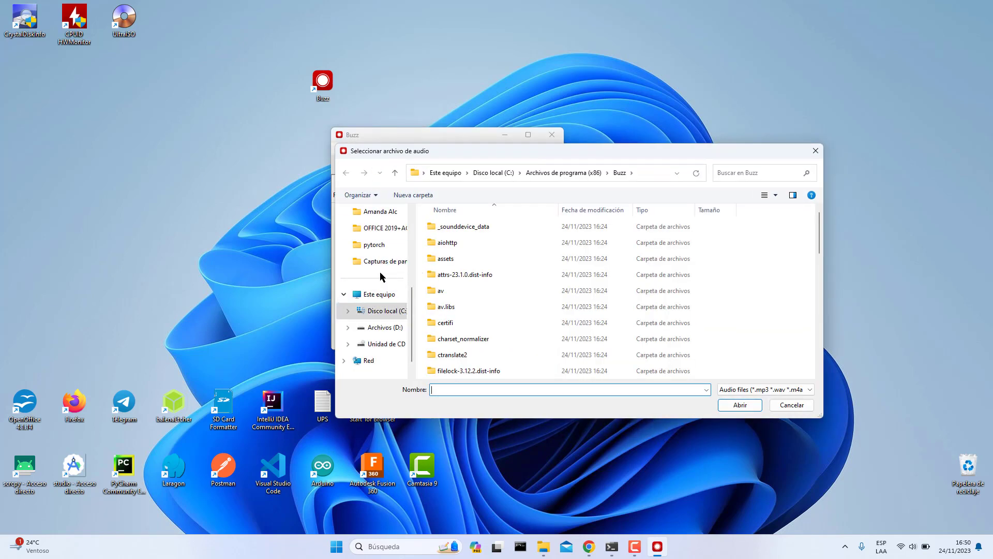
pyautogui.scroll(3, 381, 275)
pyautogui.click(384, 296)
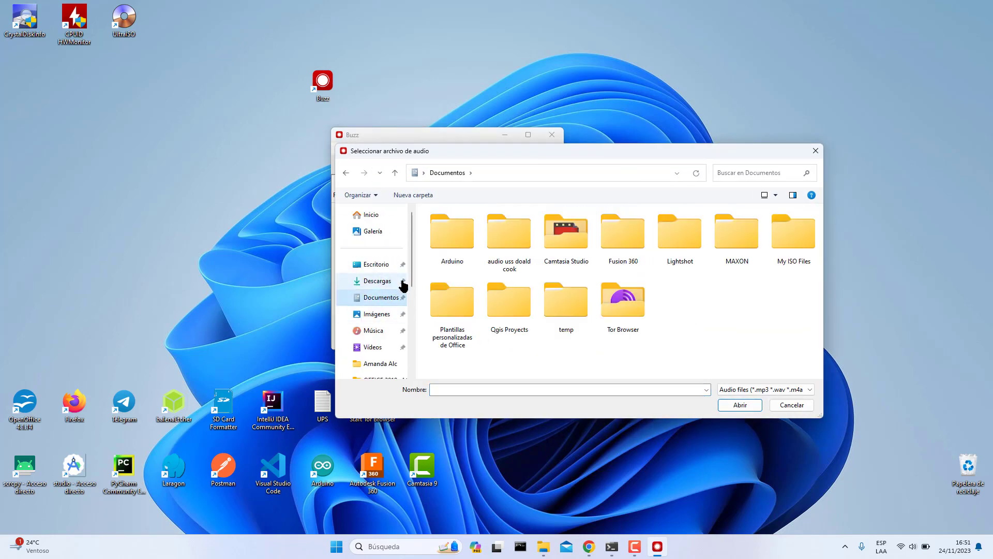
pyautogui.doubleClick(573, 254)
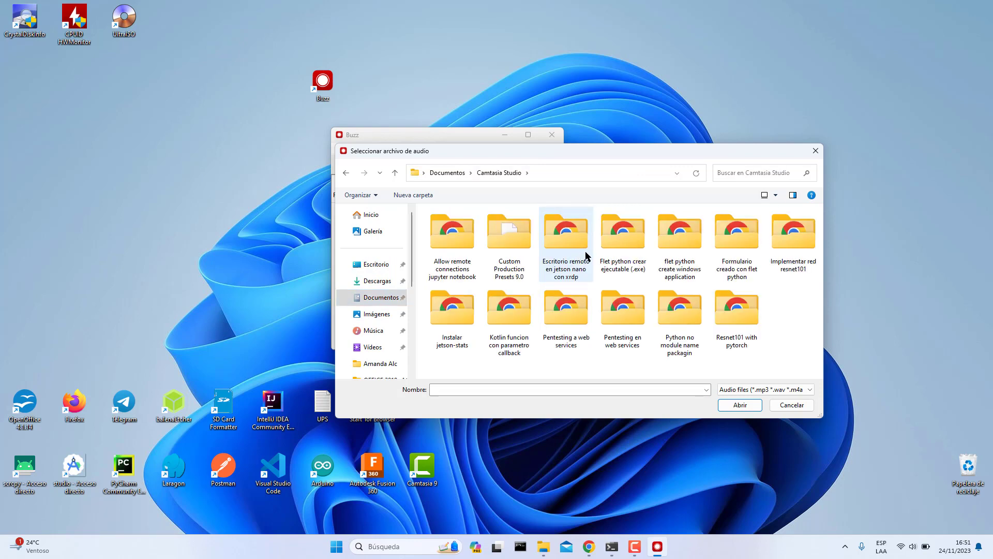
pyautogui.doubleClick(457, 304)
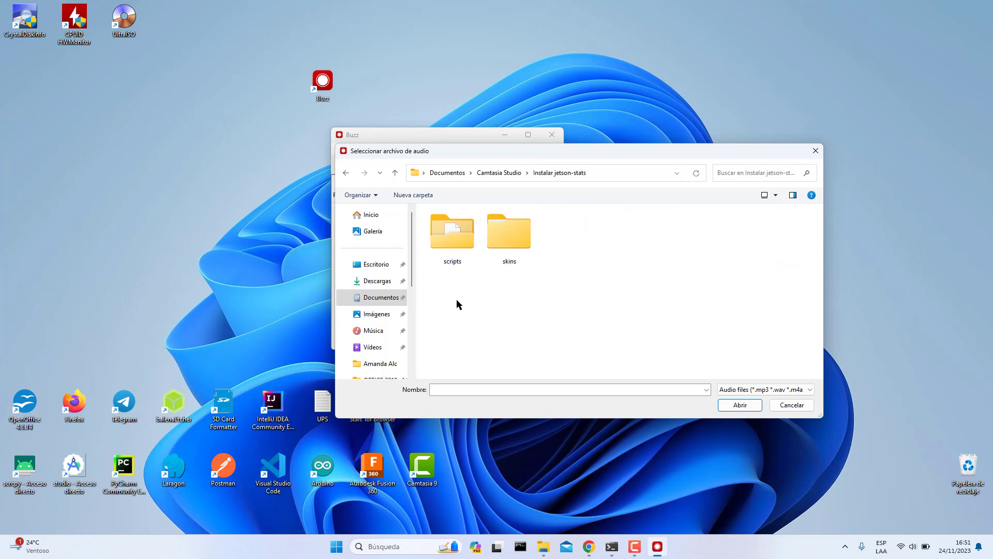
# - Filter the file list to video files and import the "Instalar jetson-stats" video
pyautogui.click(756, 388)
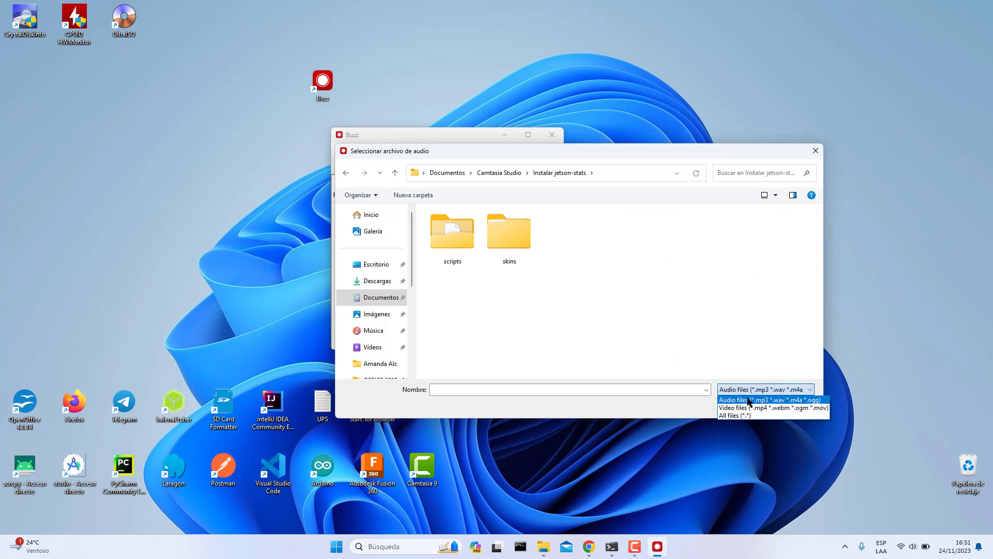
pyautogui.click(749, 401)
pyautogui.click(745, 389)
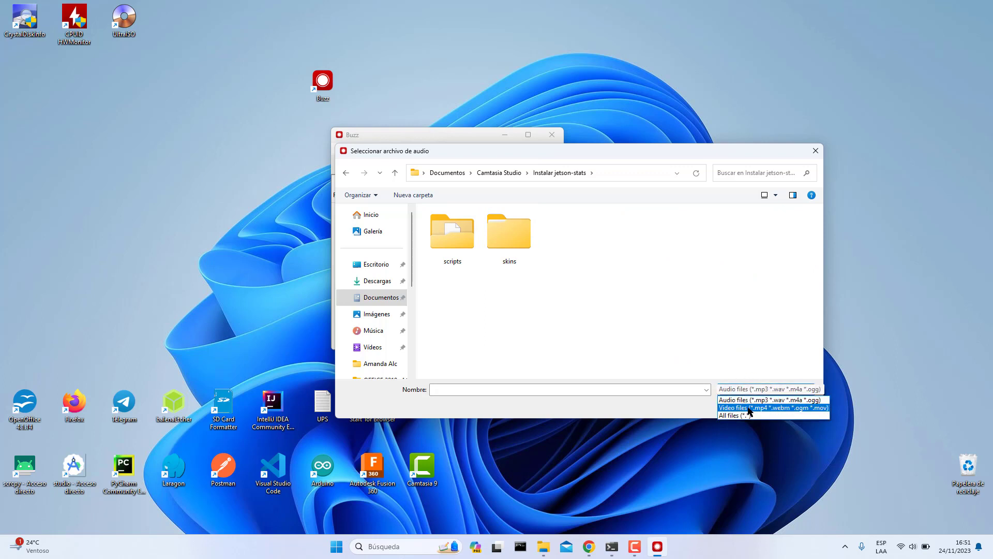
pyautogui.click(748, 400)
pyautogui.click(748, 389)
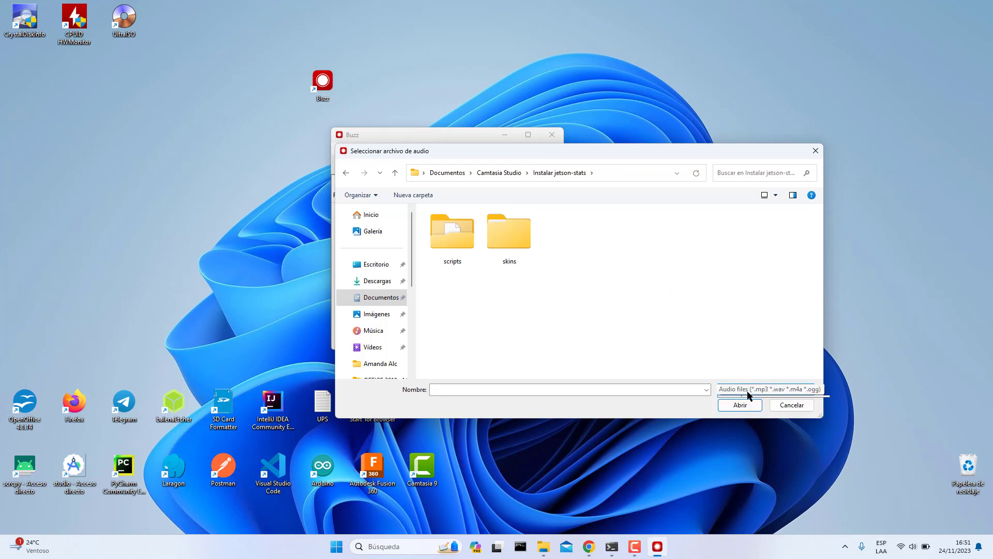
pyautogui.click(747, 408)
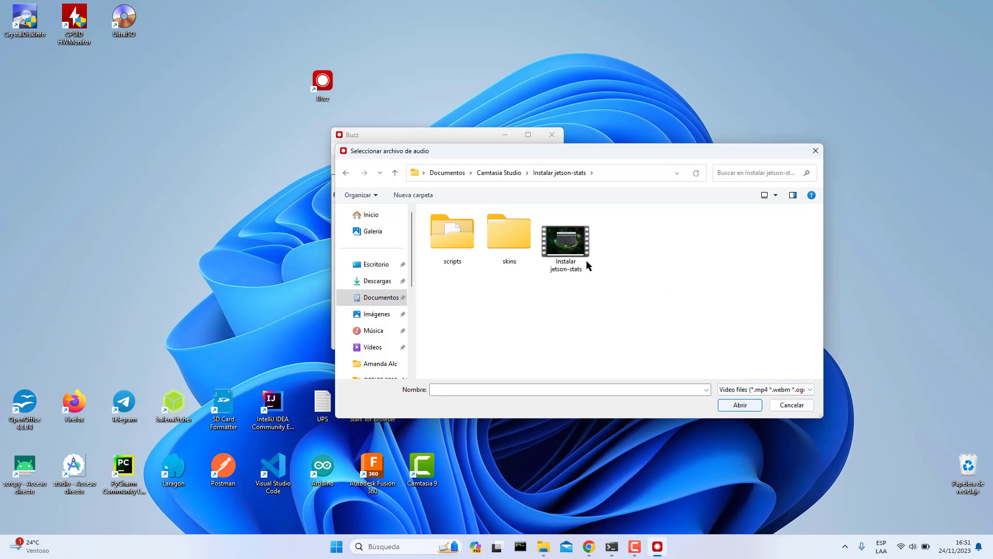
pyautogui.doubleClick(588, 266)
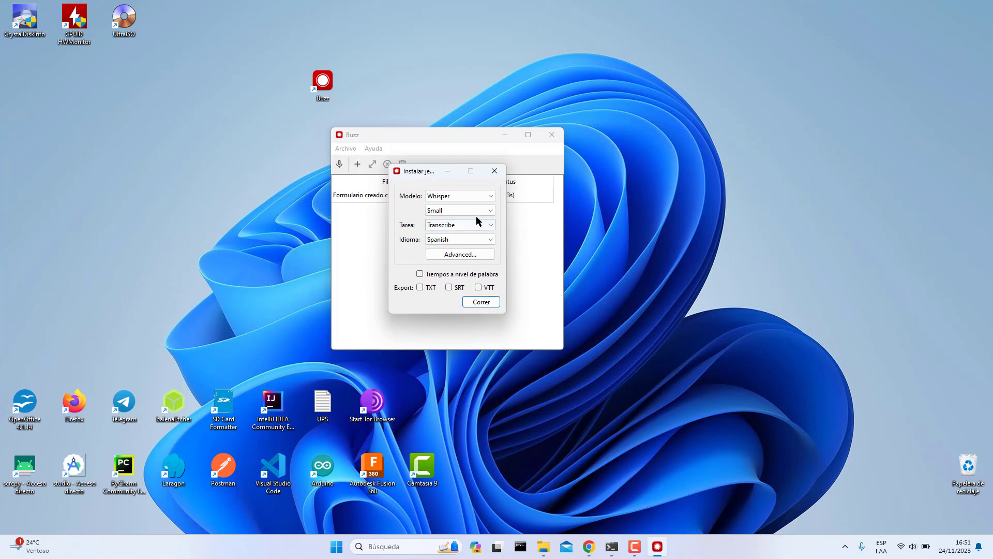
# - Run the video's transcription with the Whisper model, Small size, Transcribe task, Spanish language and SRT export
pyautogui.click(466, 197)
pyautogui.click(466, 193)
pyautogui.click(464, 210)
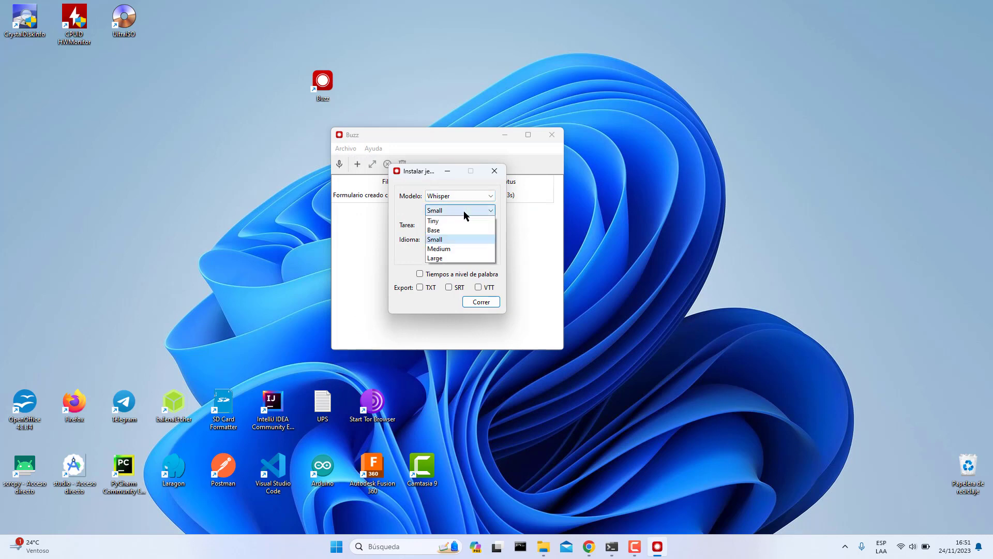
pyautogui.click(464, 210)
pyautogui.click(452, 230)
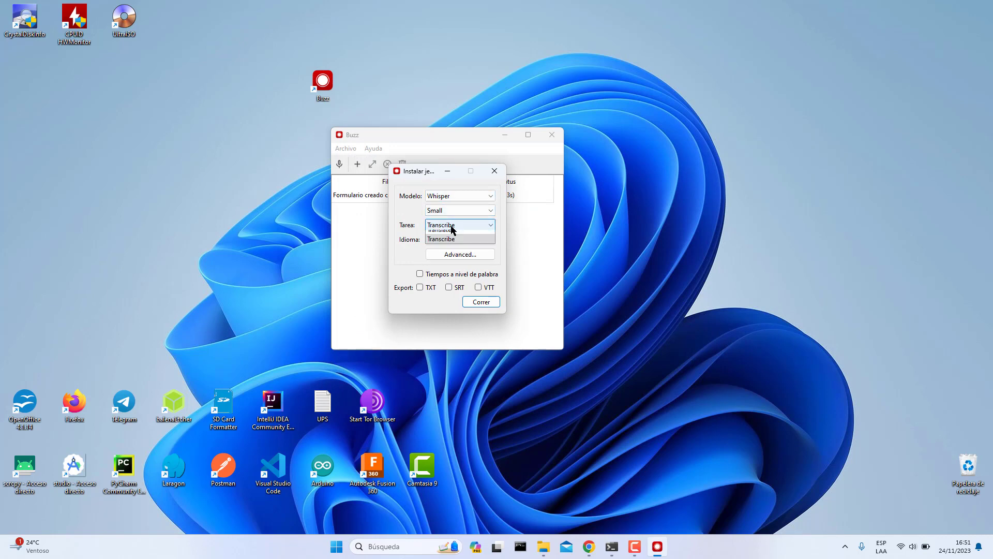
pyautogui.click(452, 231)
pyautogui.click(453, 240)
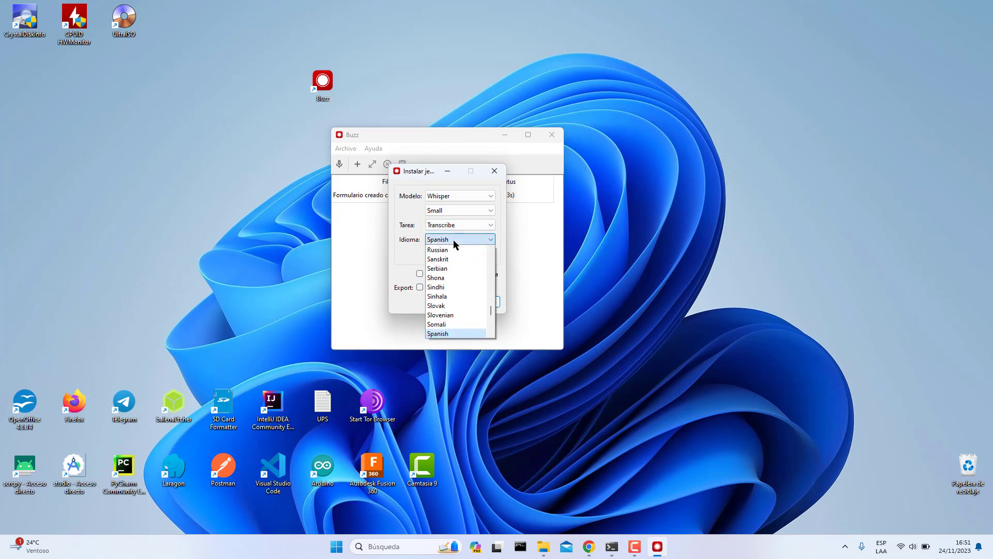
pyautogui.click(454, 240)
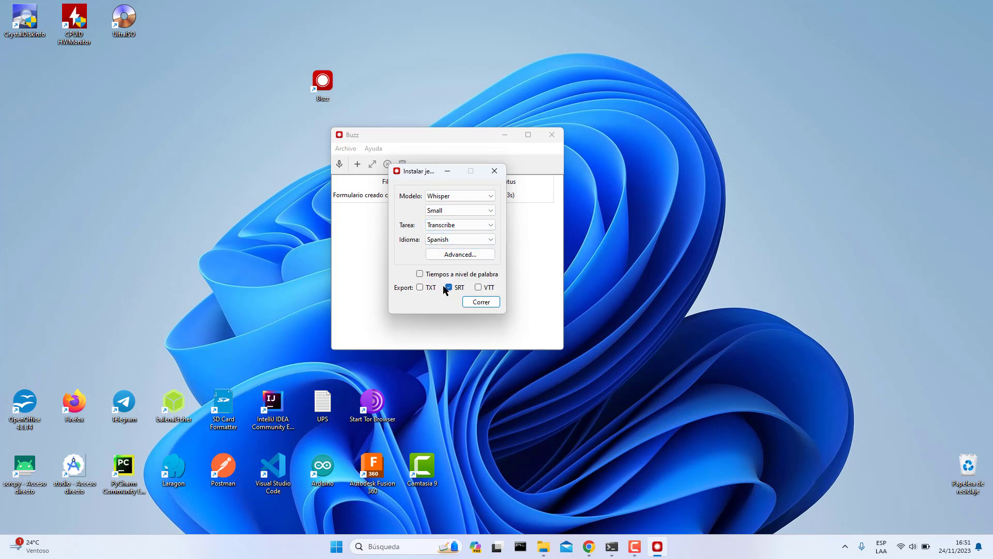
pyautogui.click(483, 303)
# - Widen the Buzz window and open the completed transcript of Instalar jetson-stats.mp4
pyautogui.moveTo(563, 212); pyautogui.dragTo(603, 209)
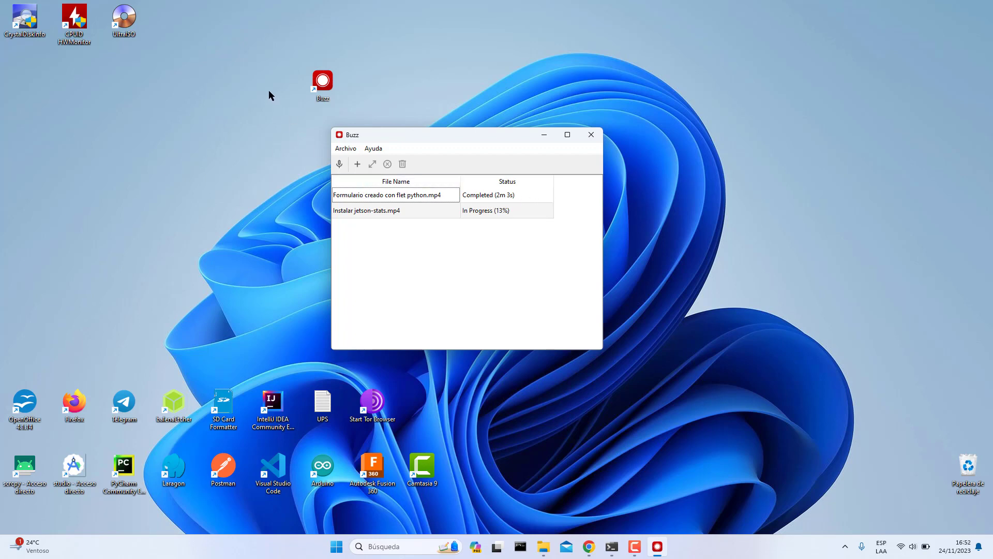
pyautogui.click(641, 550)
pyautogui.click(490, 213)
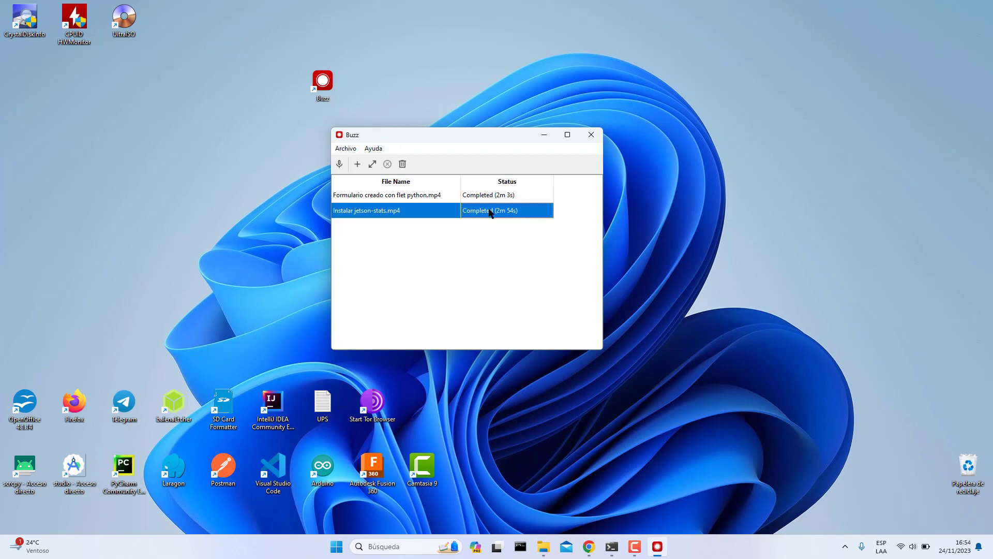
pyautogui.doubleClick(490, 214)
pyautogui.moveTo(664, 176); pyautogui.dragTo(656, 133)
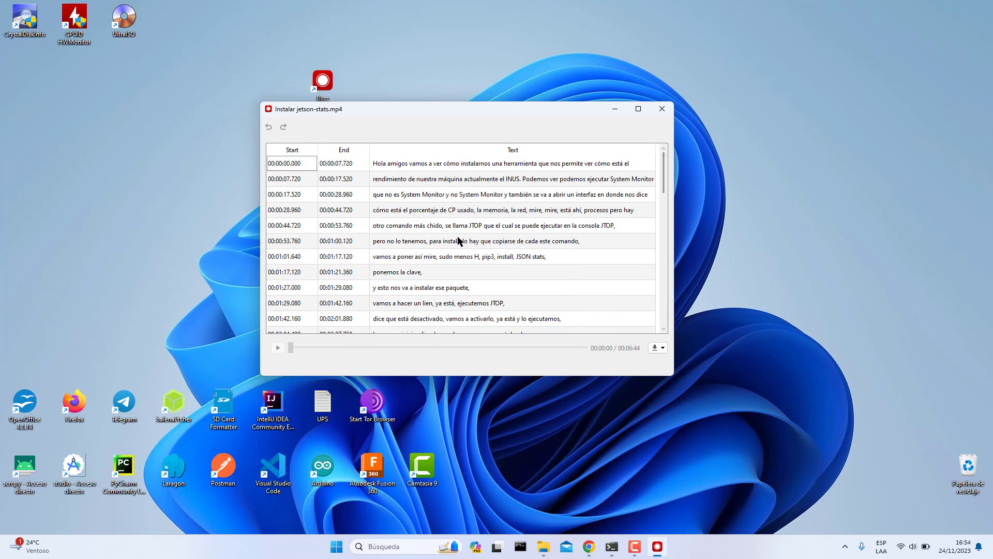
# - Export the transcript as an SRT file to the Escritorio folder, keeping the suggested file name
pyautogui.click(662, 352)
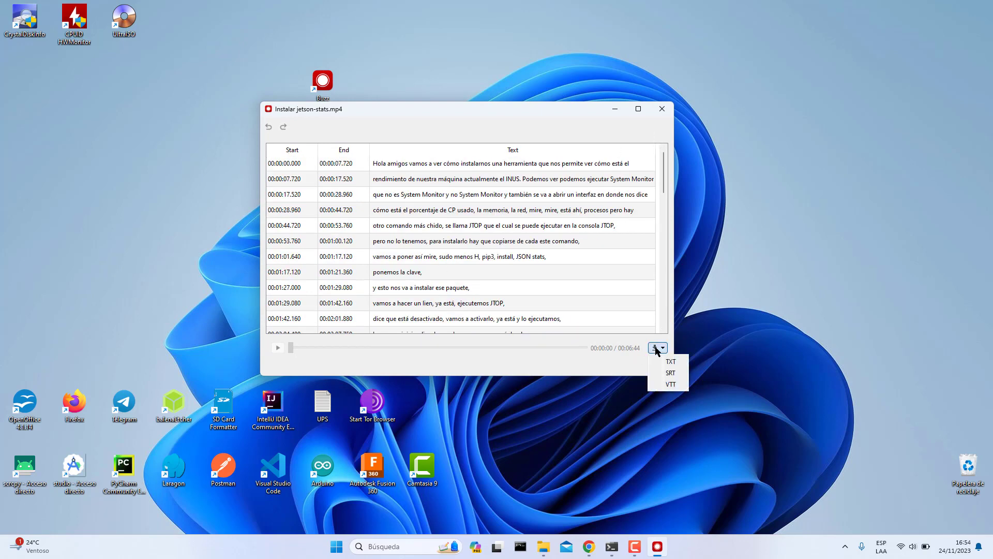
pyautogui.click(661, 373)
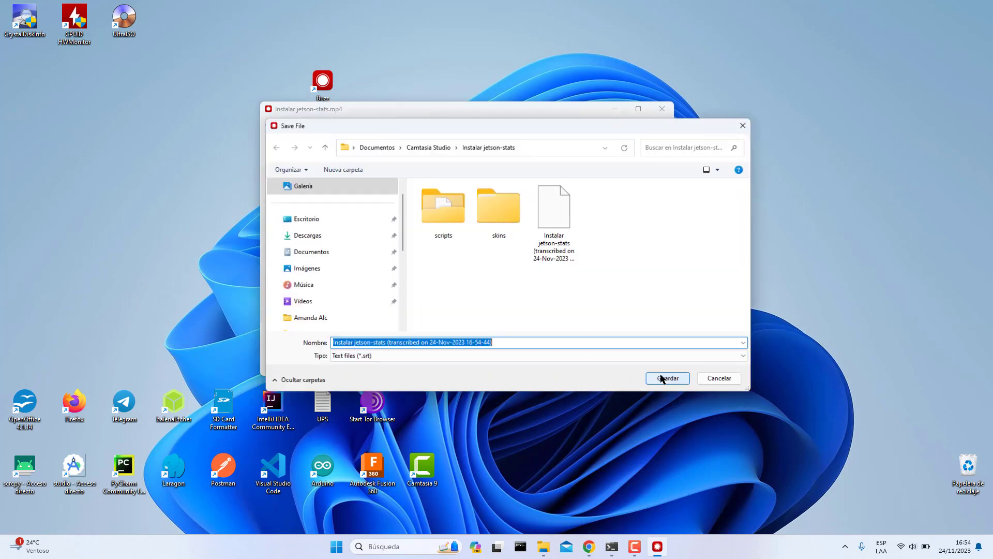
pyautogui.doubleClick(365, 342)
pyautogui.moveTo(513, 343); pyautogui.dragTo(322, 333)
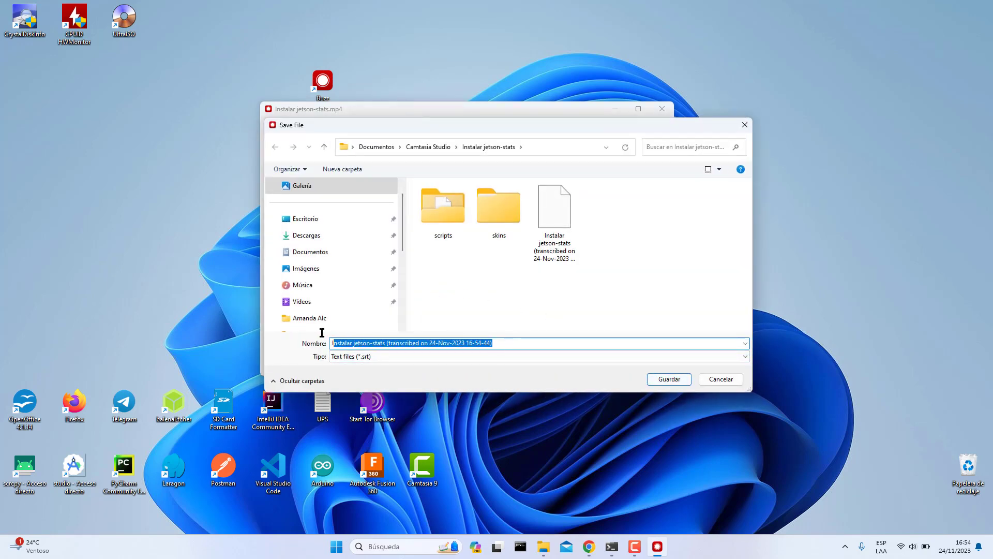
pyautogui.click(325, 222)
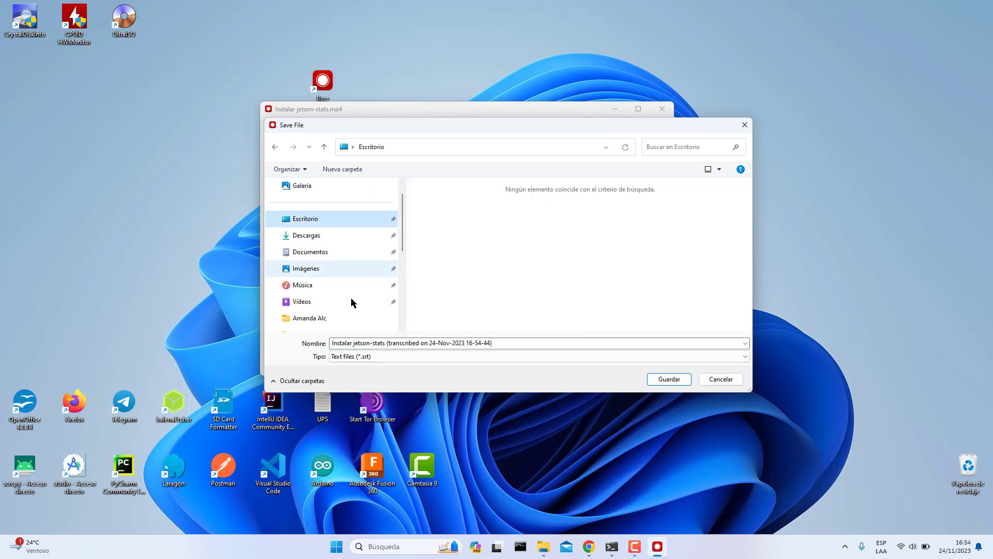
pyautogui.click(670, 380)
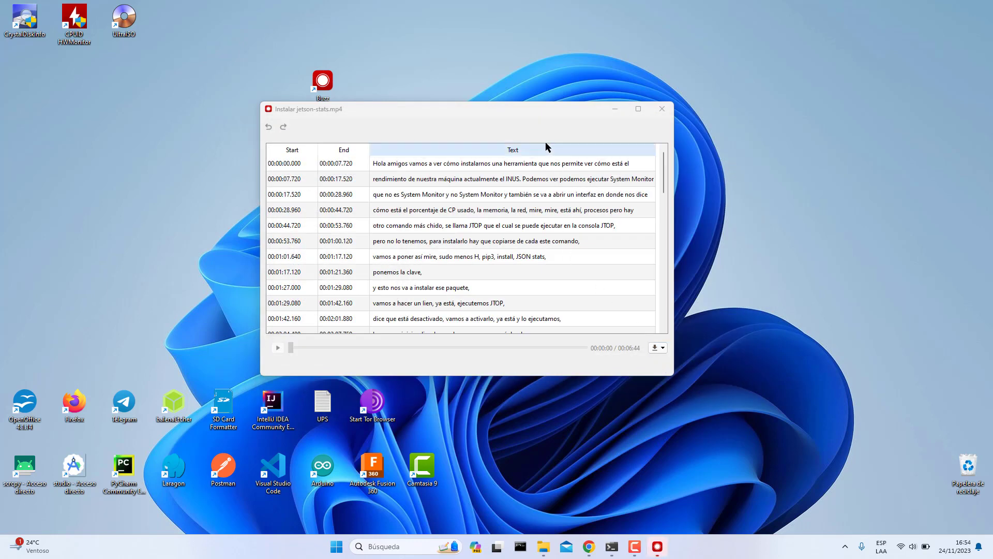
# - Move the transcript window down, close it and close the main Buzz window
pyautogui.moveTo(460, 115); pyautogui.dragTo(442, 156)
pyautogui.click(645, 150)
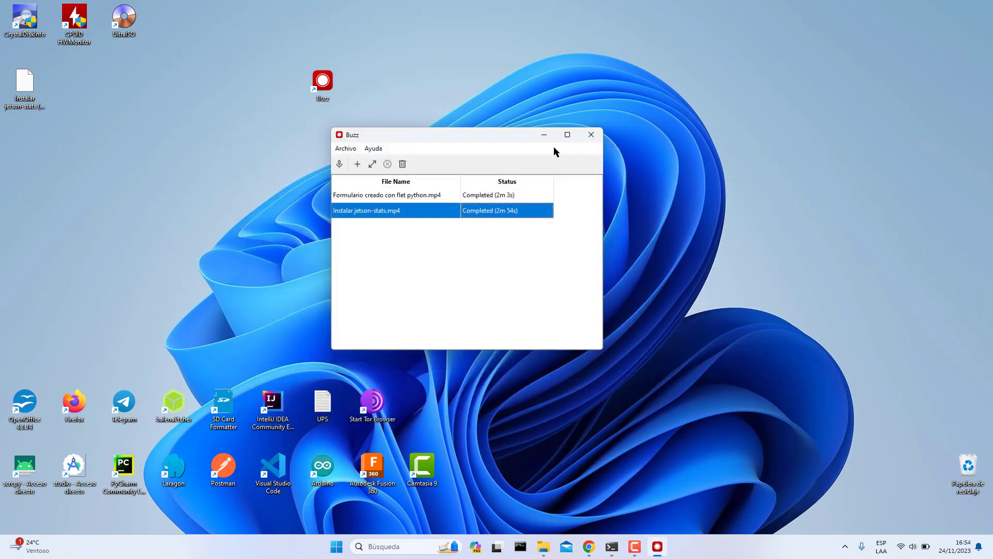
pyautogui.click(591, 136)
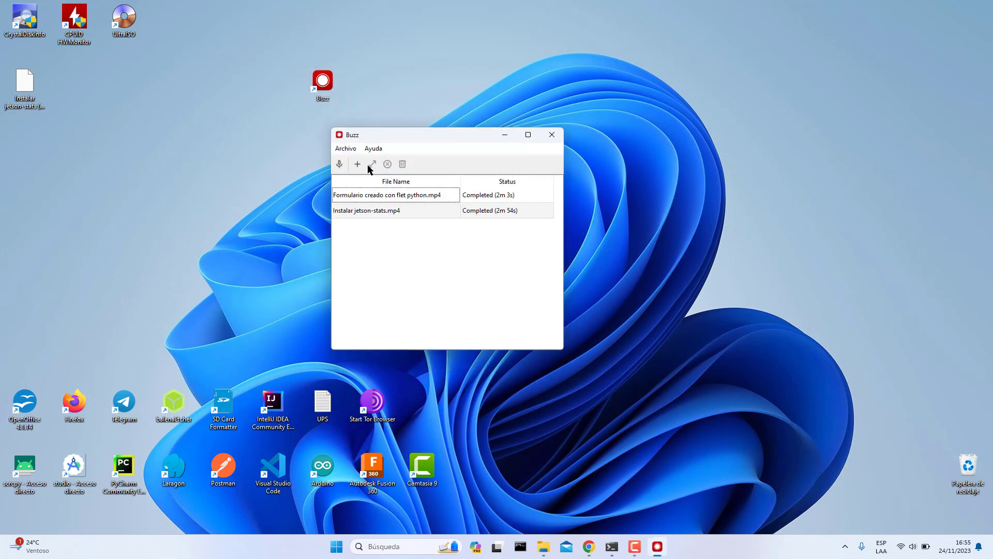
# - Open live recording and review the available models and Whisper sizes, keeping Whisper and Small
pyautogui.click(340, 164)
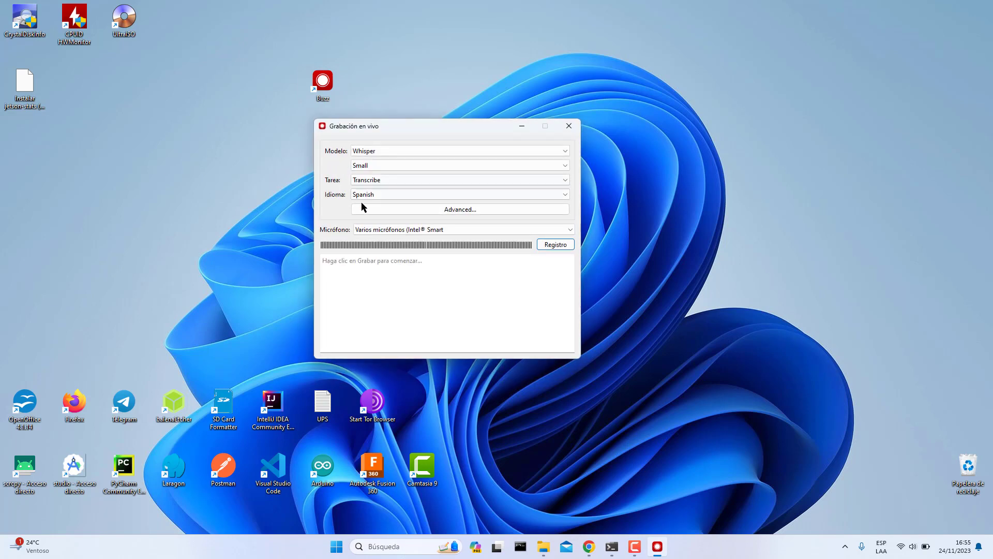
pyautogui.click(402, 149)
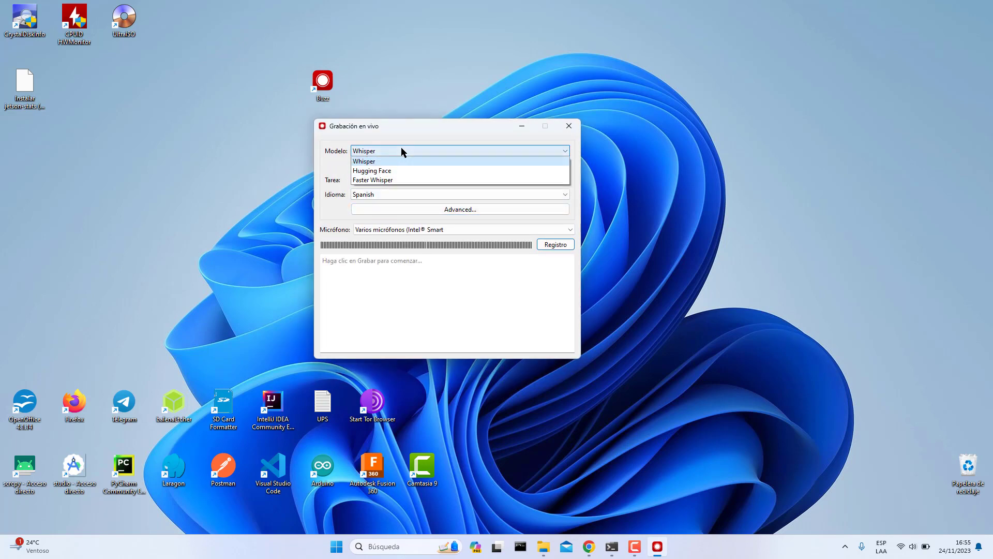
pyautogui.click(402, 149)
pyautogui.click(390, 165)
pyautogui.click(389, 165)
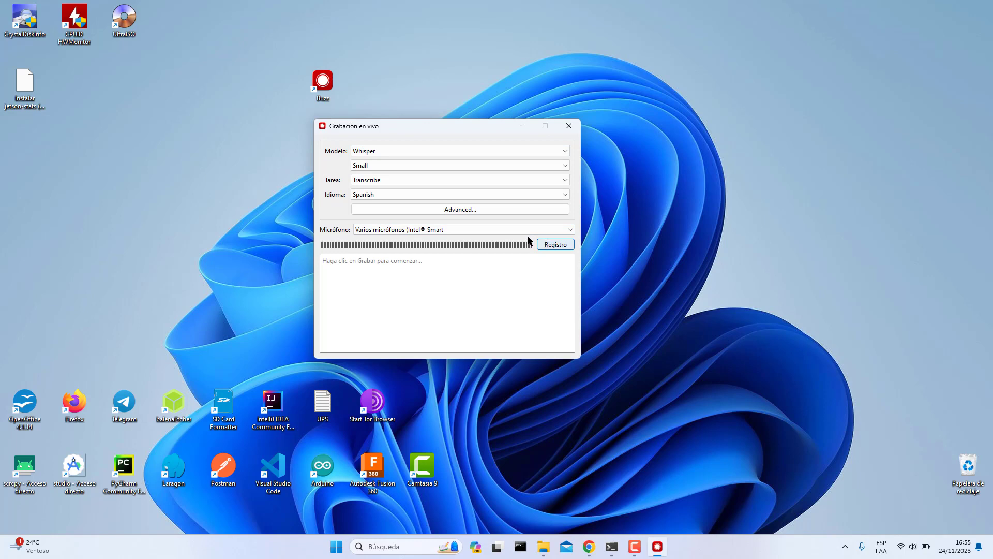
# - Start and stop a live microphone recording, and close the live recording window and the main Buzz window
pyautogui.click(564, 247)
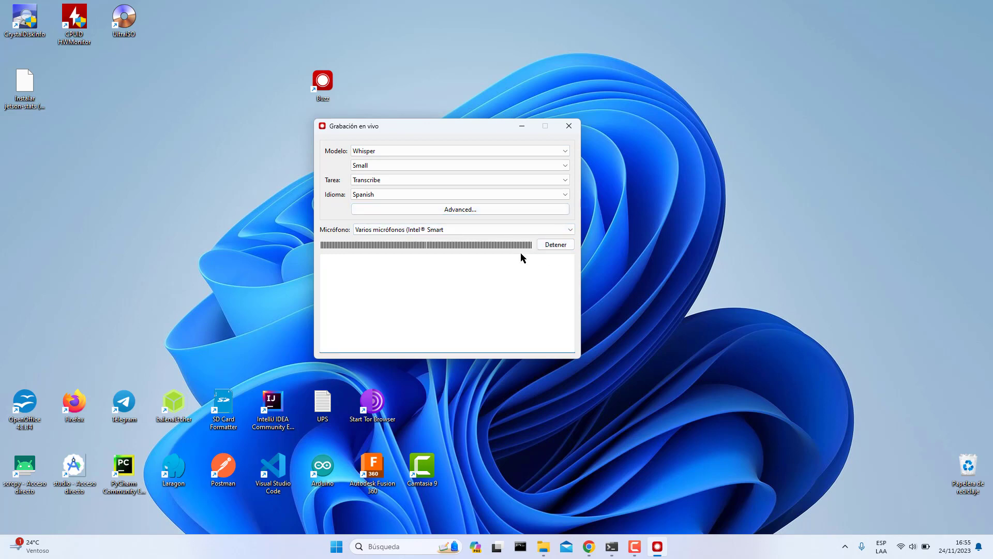
pyautogui.click(552, 249)
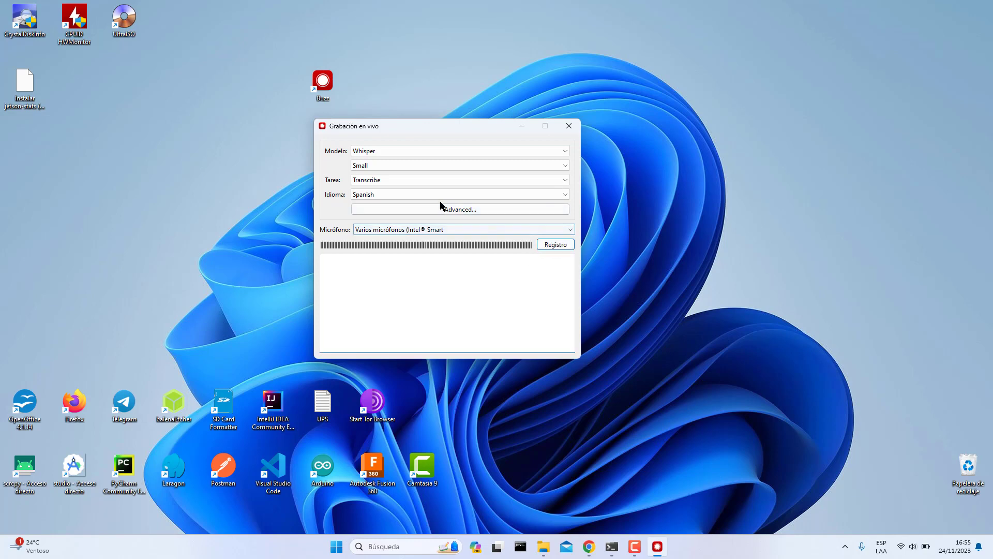
pyautogui.click(568, 126)
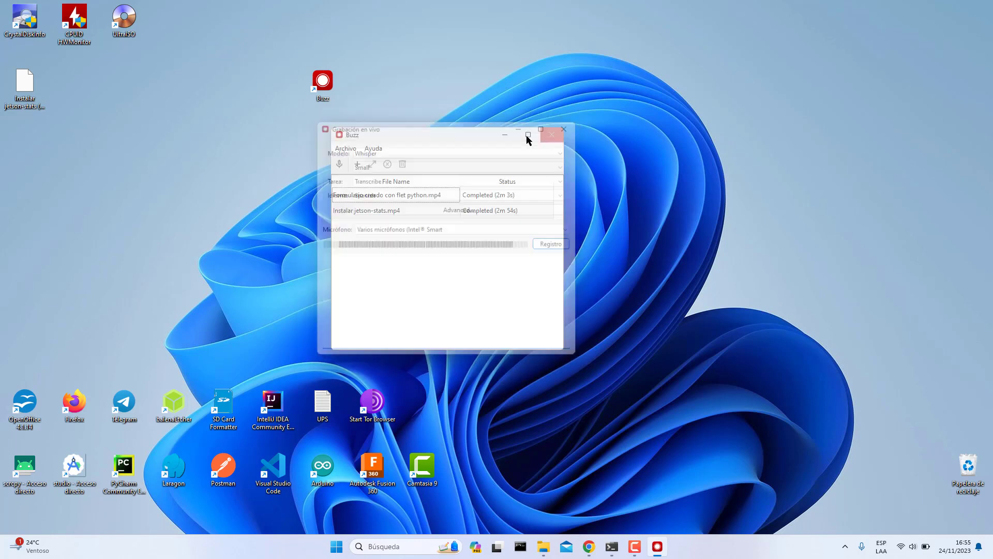
pyautogui.click(550, 135)
# - Move the exported SRT file below the Buzz shortcut on the desktop and draw a selection around it
pyautogui.moveTo(24, 82); pyautogui.dragTo(323, 146)
pyautogui.moveTo(397, 249); pyautogui.dragTo(235, 166)
# - Switch to YouTube Studio in Chrome and open the subtitles page of the Instalar jetson stats video
pyautogui.click(600, 544)
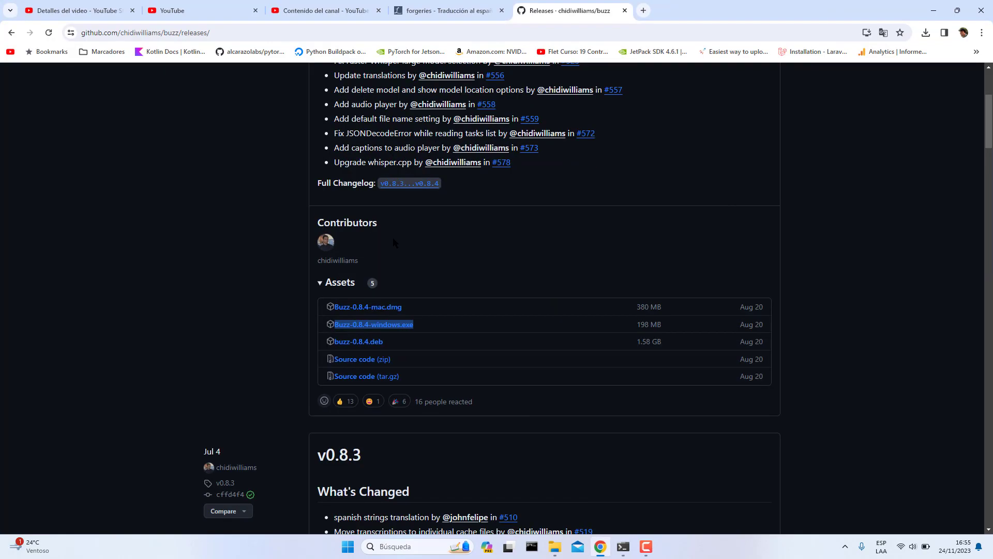
pyautogui.click(300, 6)
pyautogui.scroll(-2, 254, 207)
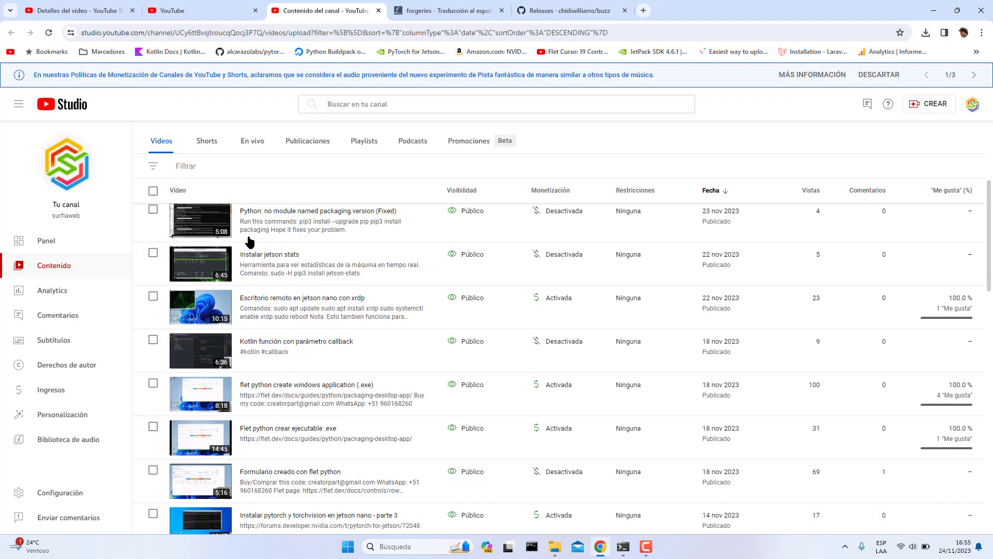
pyautogui.scroll(-3, 238, 259)
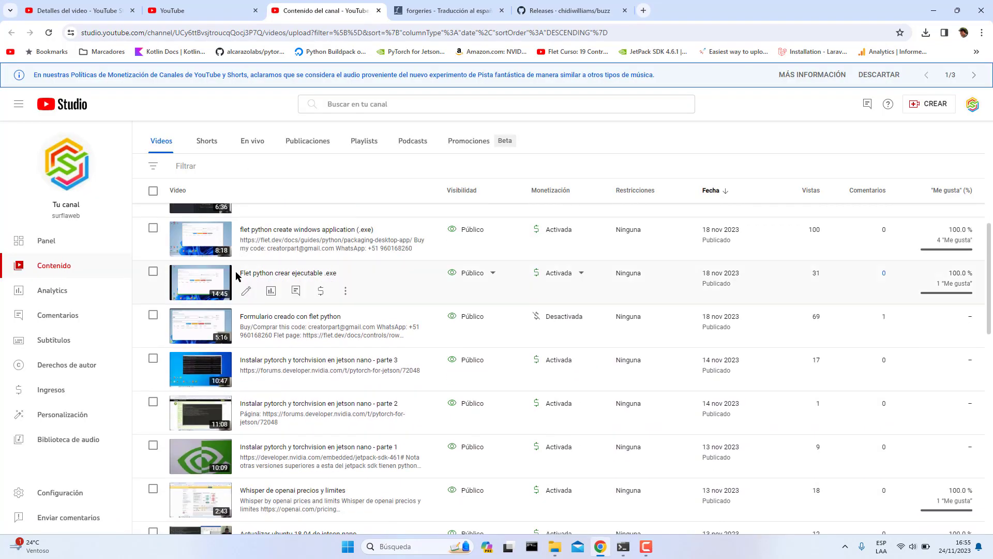
pyautogui.scroll(3, 238, 311)
pyautogui.scroll(-4, 228, 360)
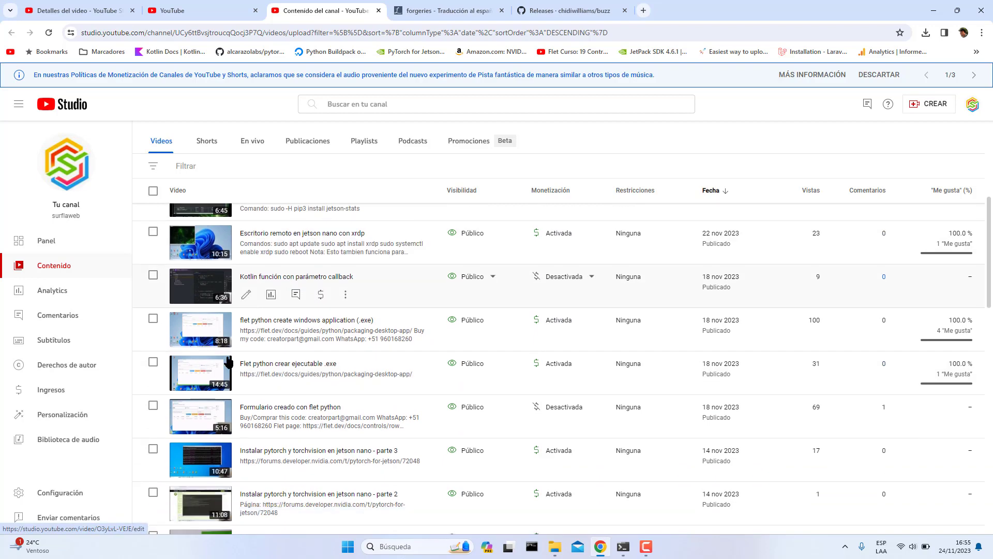
pyautogui.scroll(-2, 228, 361)
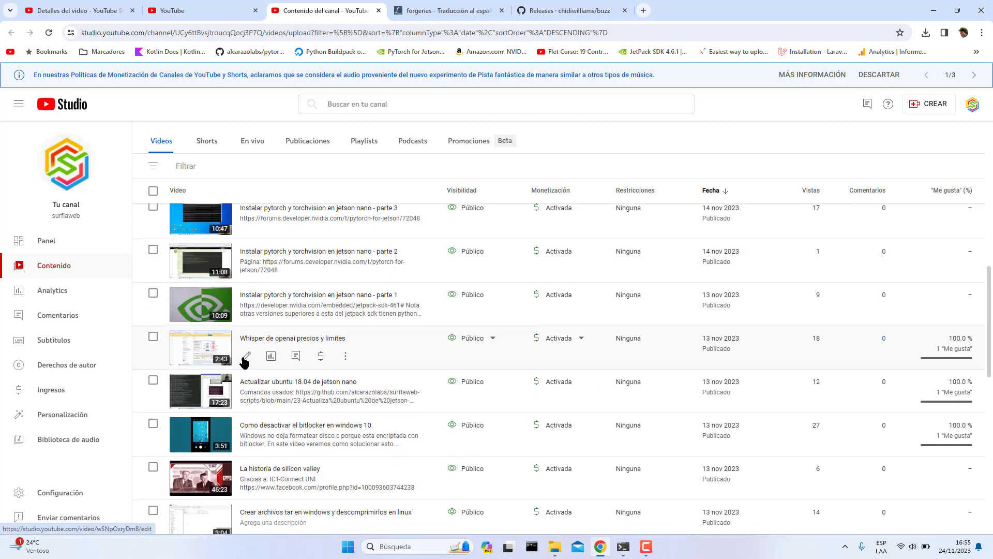
pyautogui.scroll(5, 225, 363)
pyautogui.scroll(3, 223, 363)
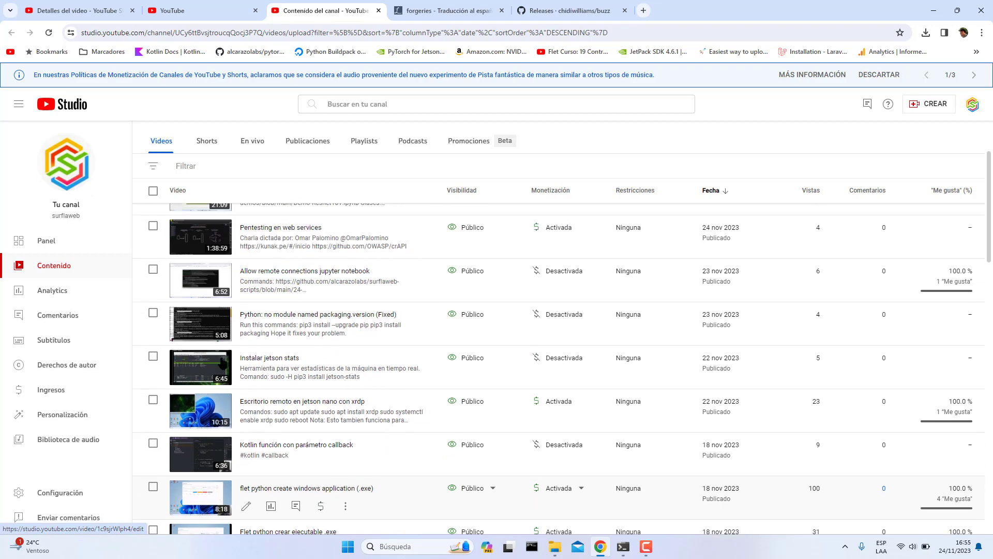
pyautogui.click(246, 375)
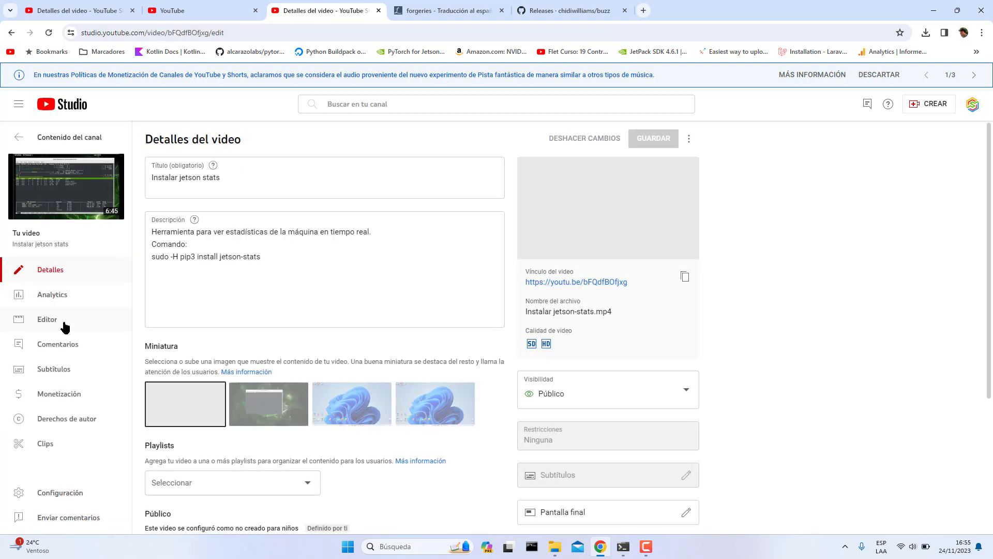
pyautogui.click(66, 370)
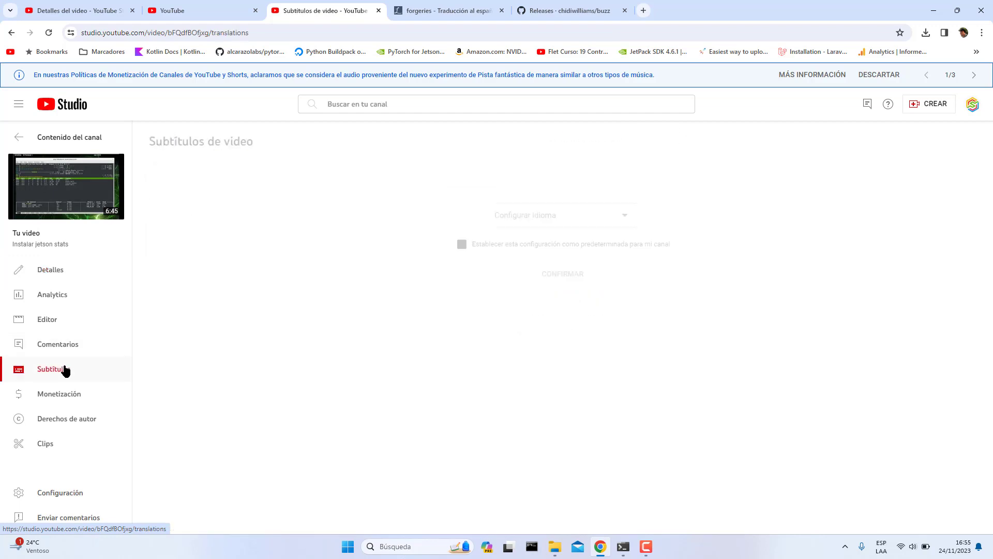
# - Set the video language to Español (Latinoamérica), keep it as the channel default and confirm
pyautogui.click(582, 224)
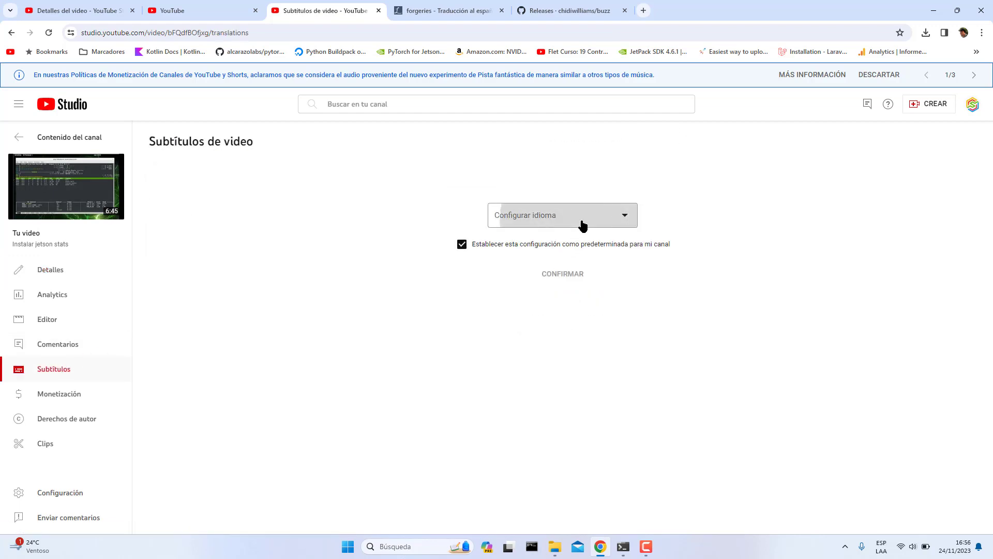
pyautogui.moveTo(635, 226); pyautogui.dragTo(631, 295)
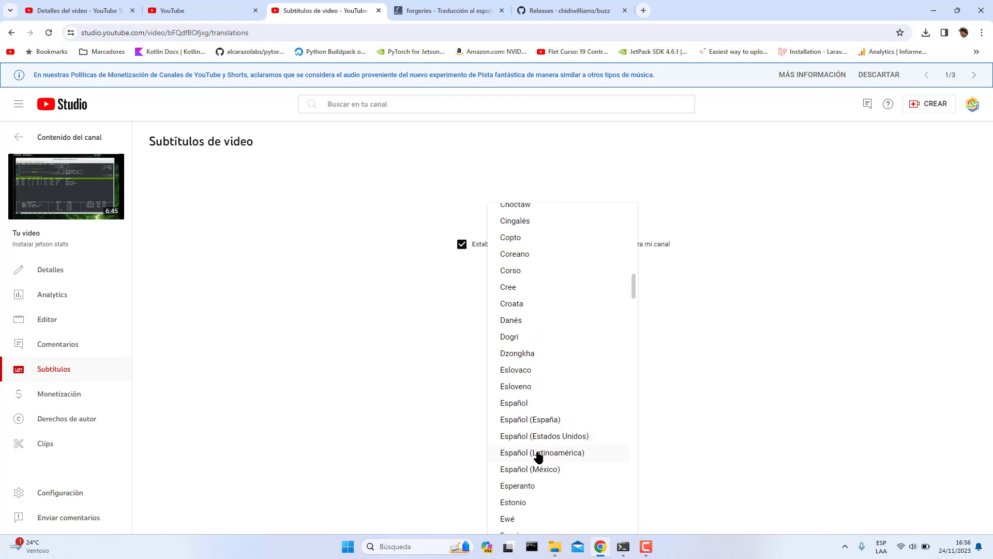
pyautogui.click(538, 453)
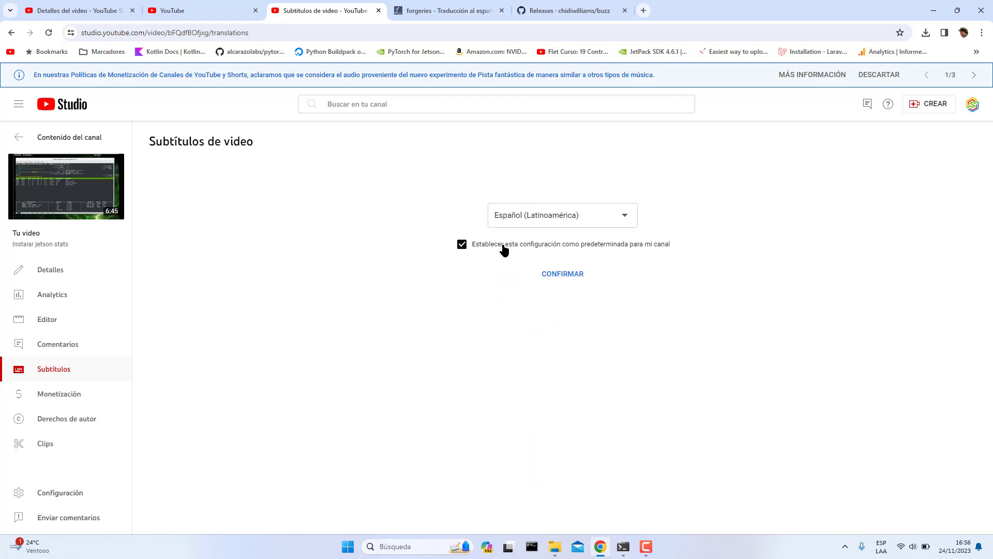
pyautogui.click(463, 248)
pyautogui.click(463, 249)
pyautogui.click(565, 280)
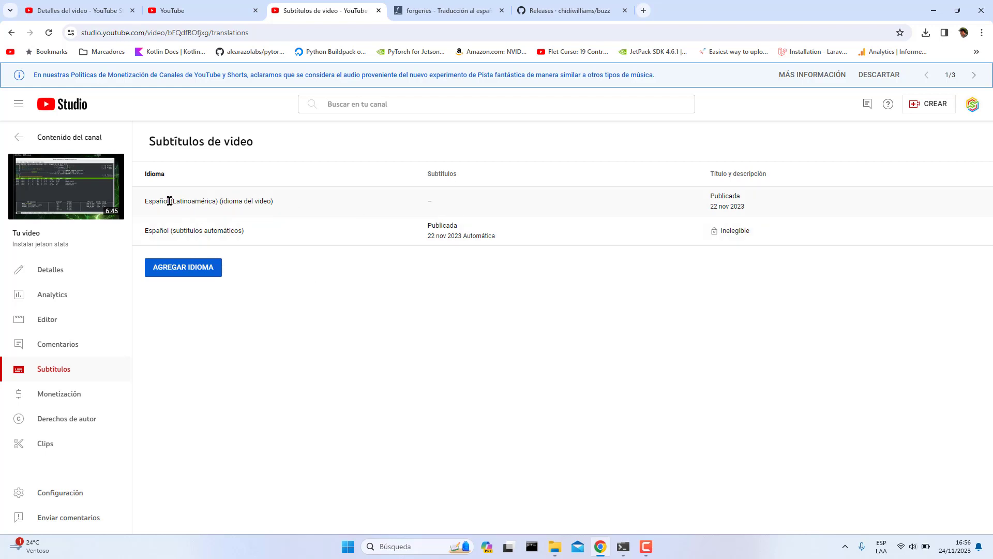
pyautogui.moveTo(147, 201); pyautogui.dragTo(292, 208)
pyautogui.click(294, 263)
pyautogui.click(168, 272)
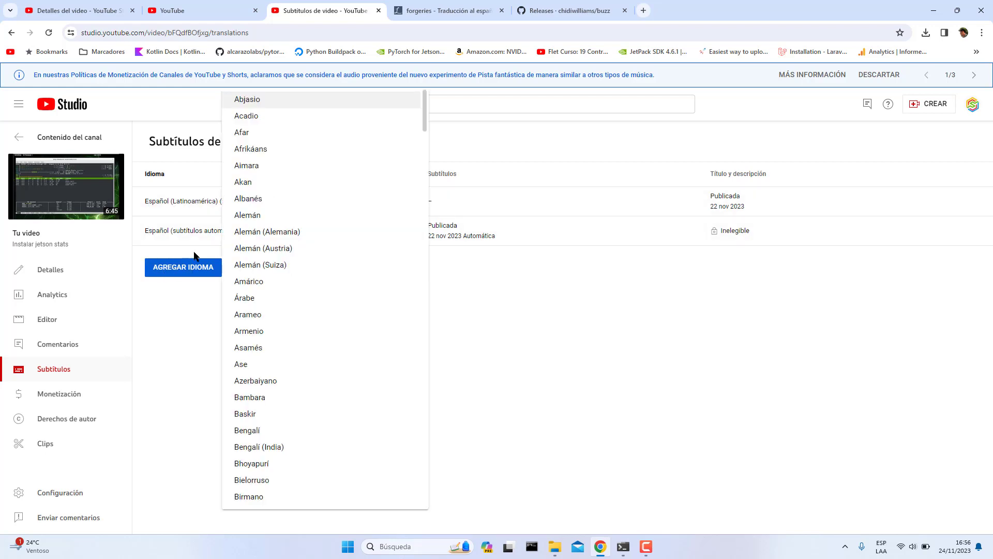
pyautogui.click(515, 275)
# - Upload the exported Instalar jetson-stats SRT file with timing as the Español (Latinoamérica) subtitles and publish them
pyautogui.click(437, 203)
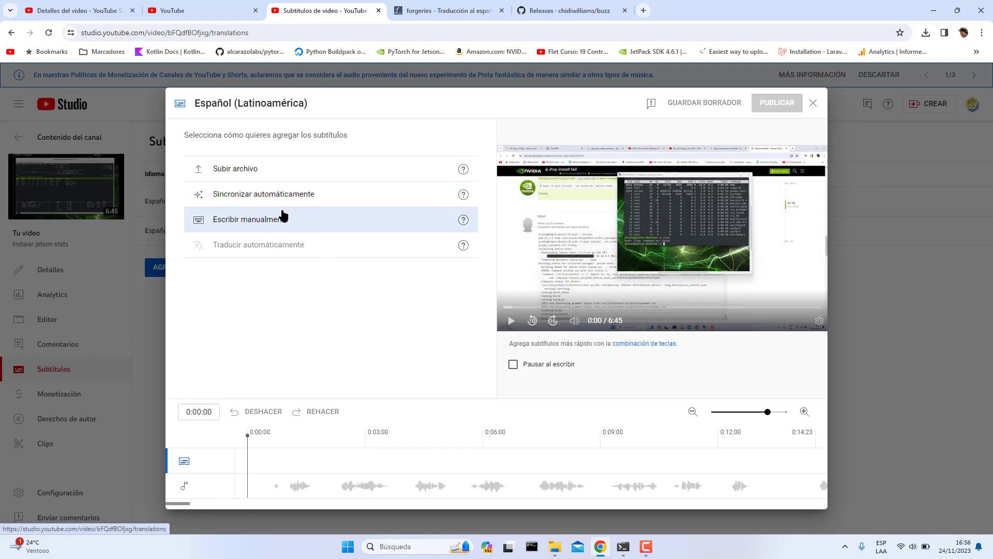
pyautogui.click(251, 171)
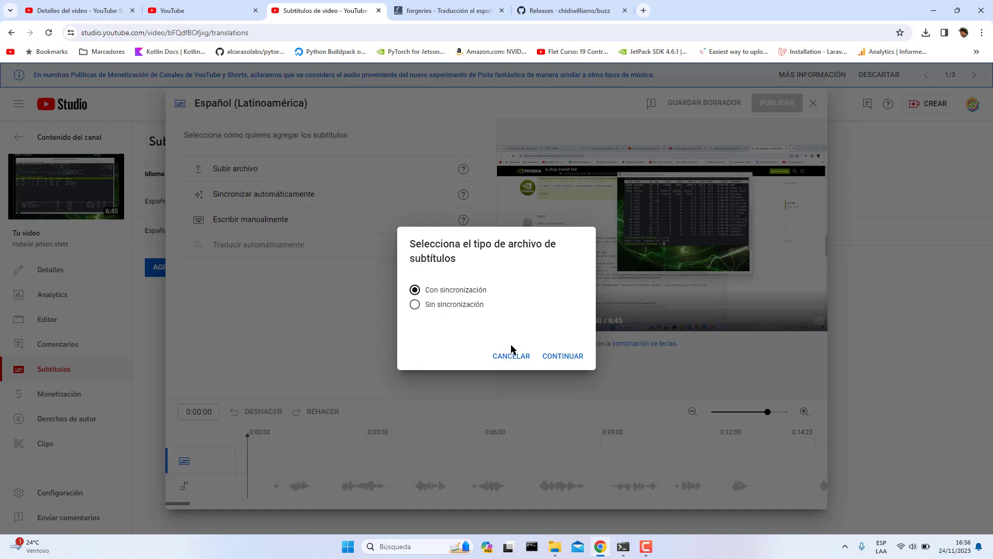
pyautogui.click(554, 356)
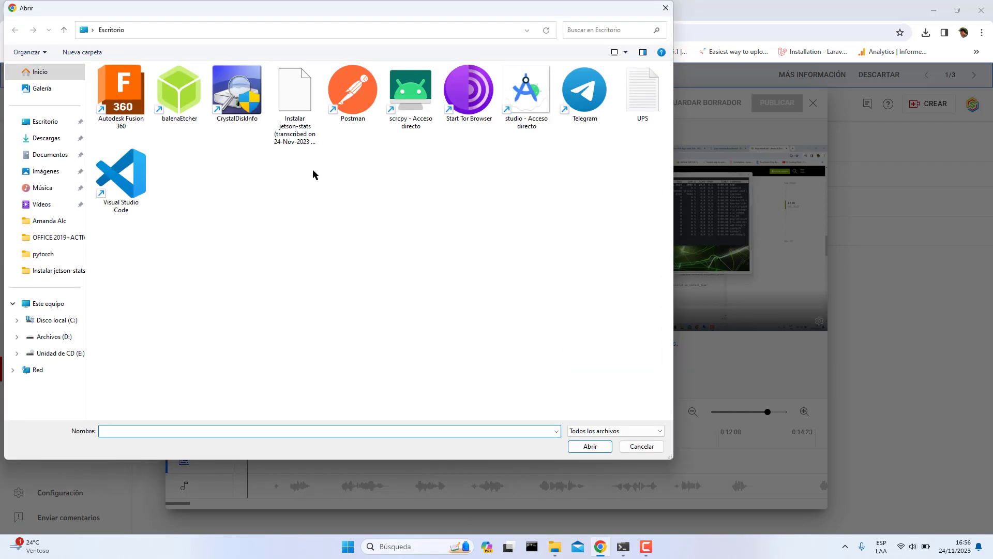
pyautogui.click(300, 109)
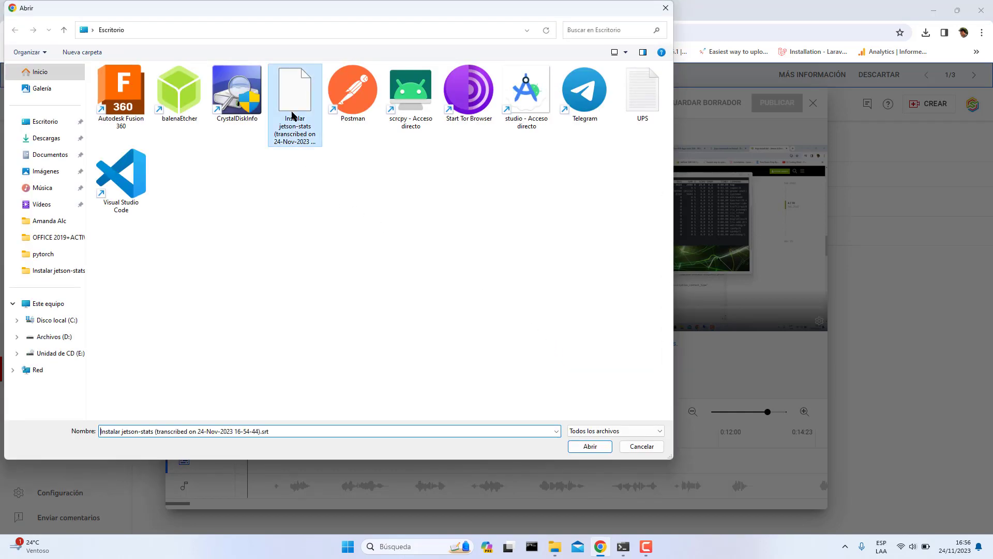
pyautogui.click(590, 446)
pyautogui.click(563, 355)
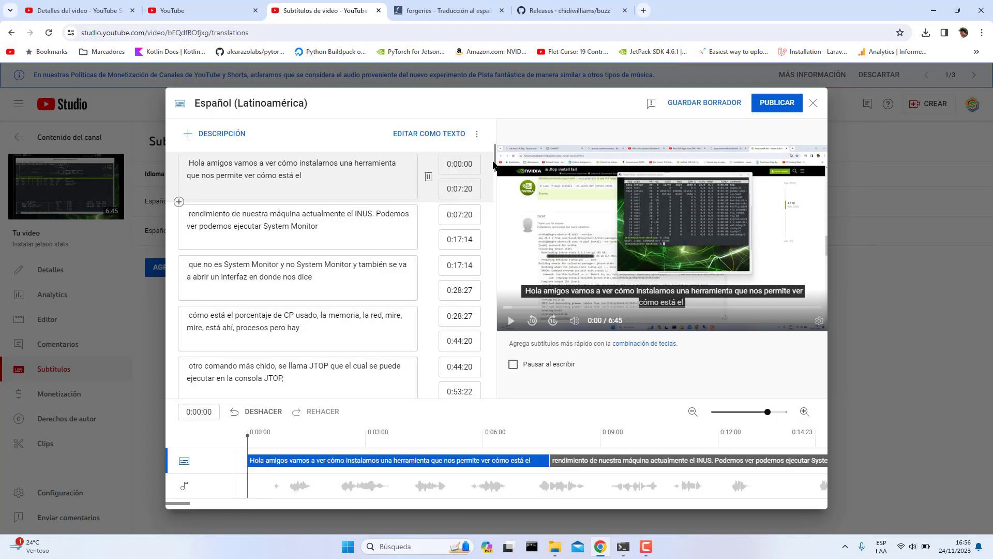
pyautogui.moveTo(494, 165); pyautogui.dragTo(477, 101)
pyautogui.click(792, 111)
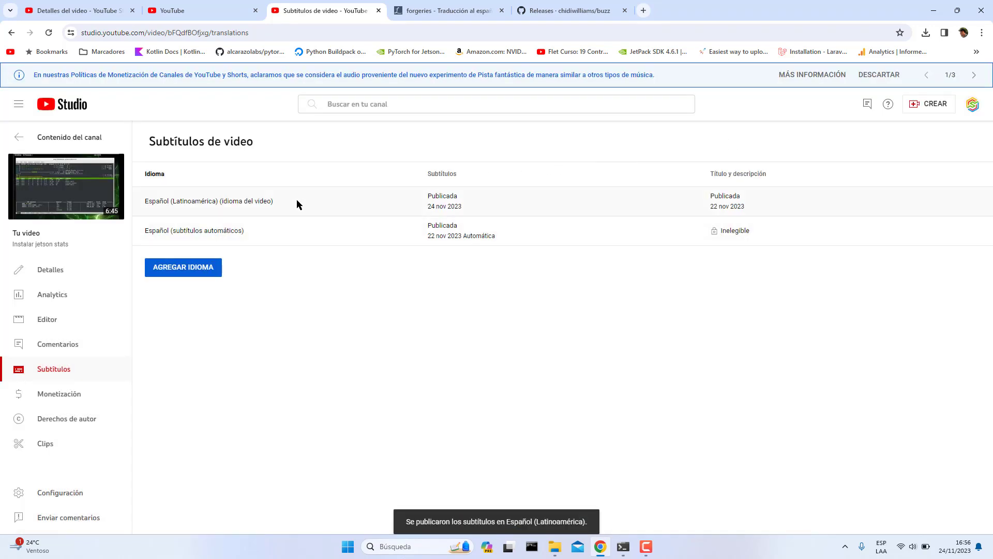
# - Open the video on YouTube from its details page and turn its subtitles off and on again
pyautogui.click(55, 270)
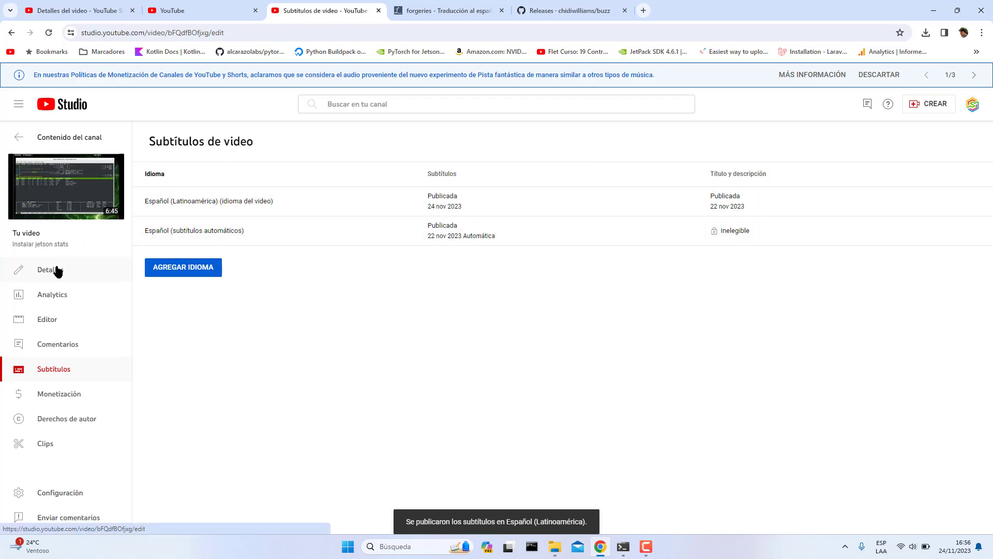
pyautogui.click(564, 283)
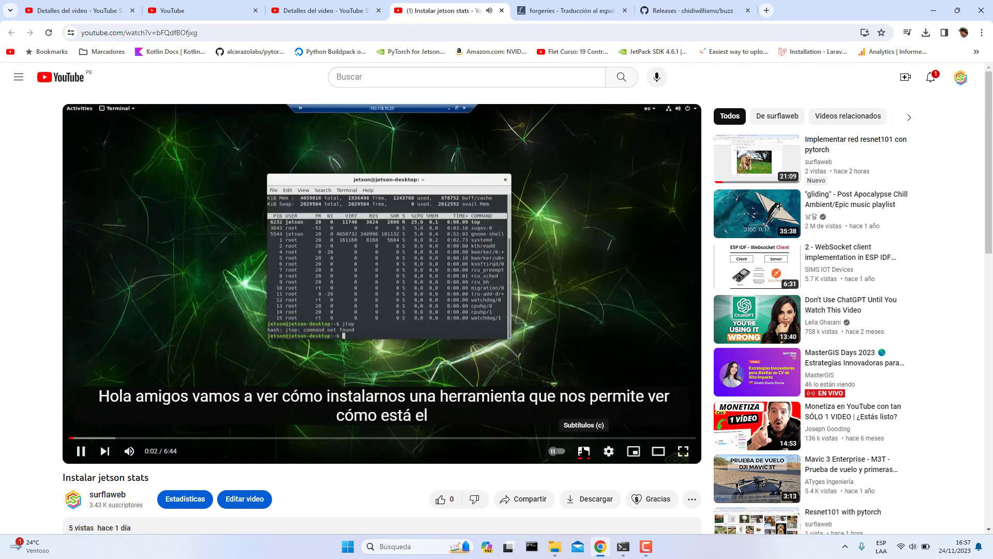
pyautogui.click(584, 455)
pyautogui.click(584, 456)
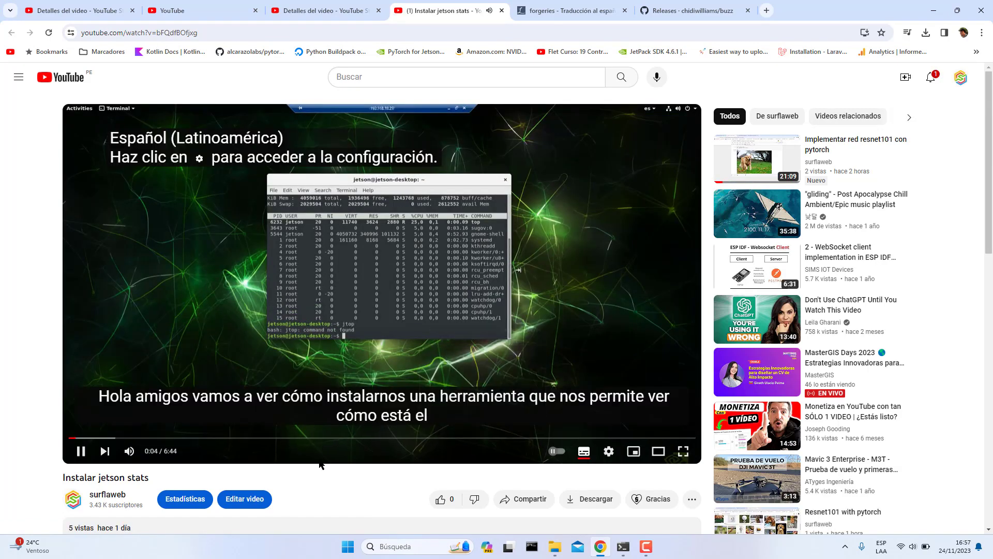
# - Check the available subtitle tracks in the player settings, then mute the video and close its browser tab
pyautogui.click(609, 451)
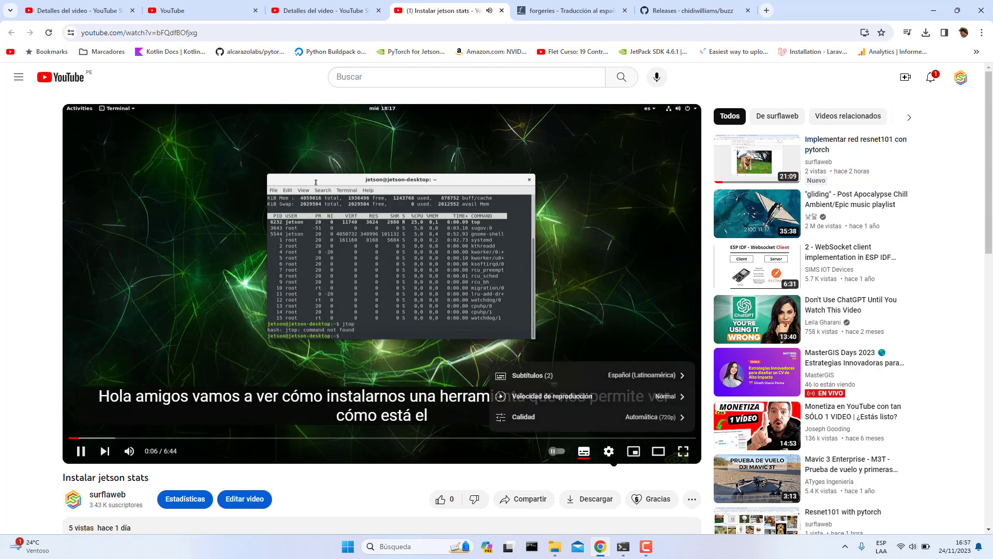
pyautogui.click(590, 375)
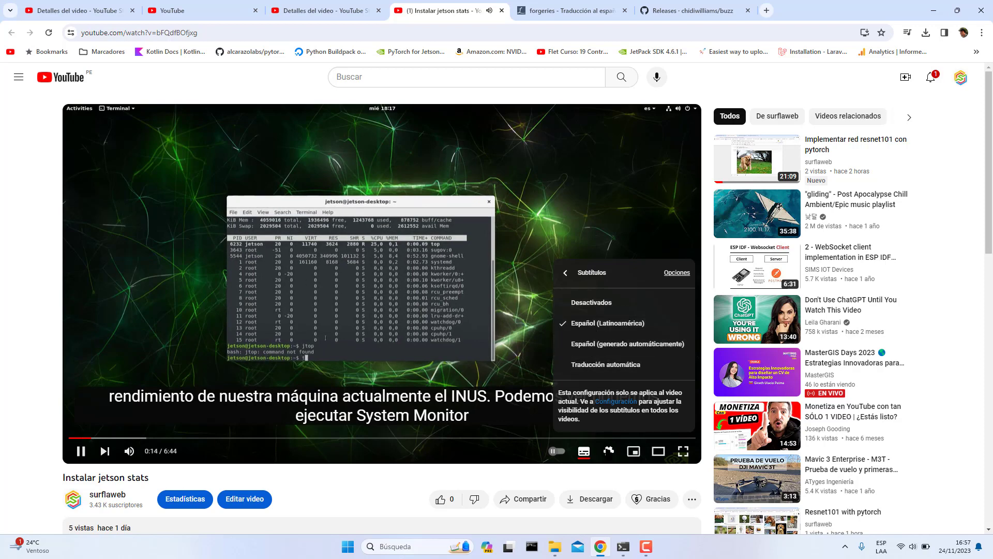
pyautogui.click(609, 451)
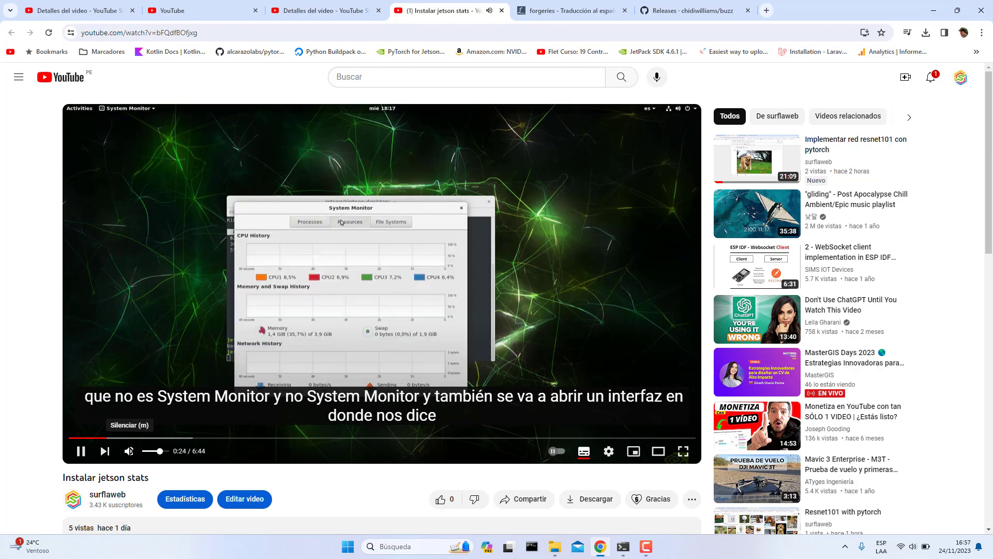
pyautogui.click(129, 451)
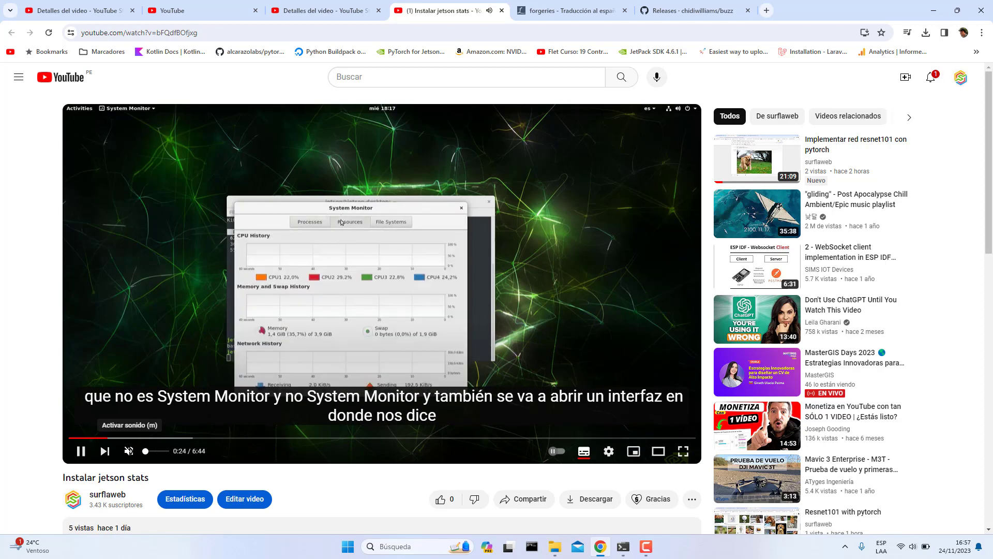
pyautogui.click(501, 10)
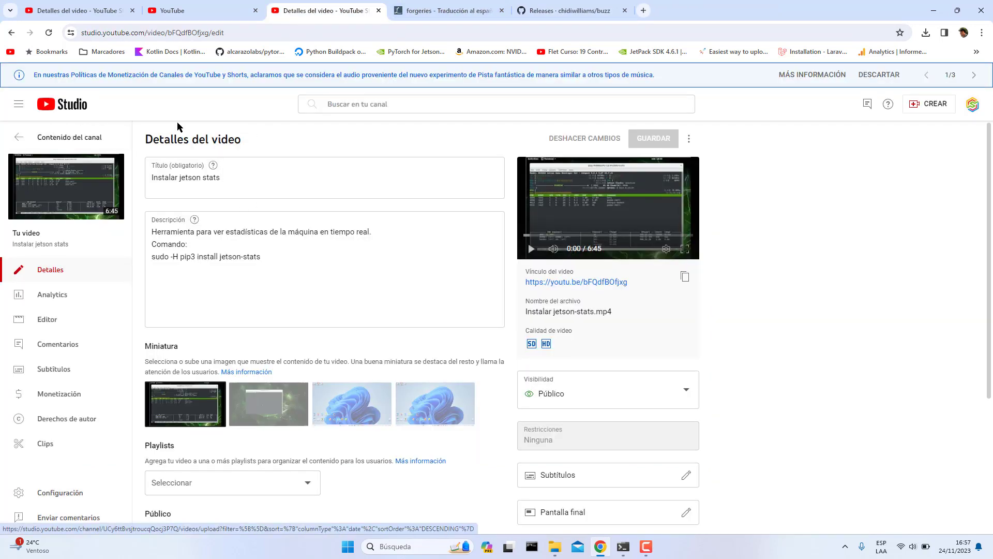
# - Return to the video's subtitles page and check the editing options of the Español (Latinoamérica) subtitles
pyautogui.click(44, 373)
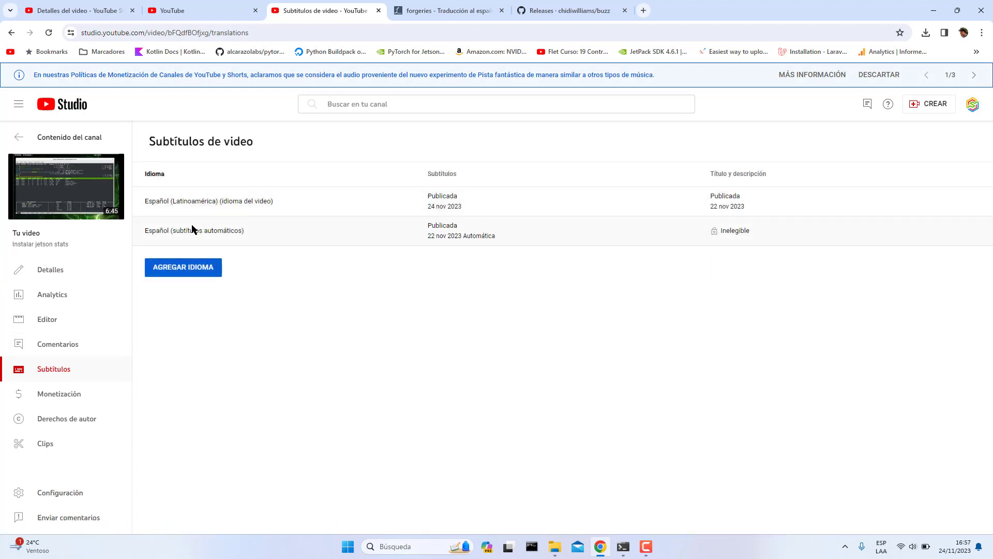
pyautogui.moveTo(443, 239)
pyautogui.click(438, 203)
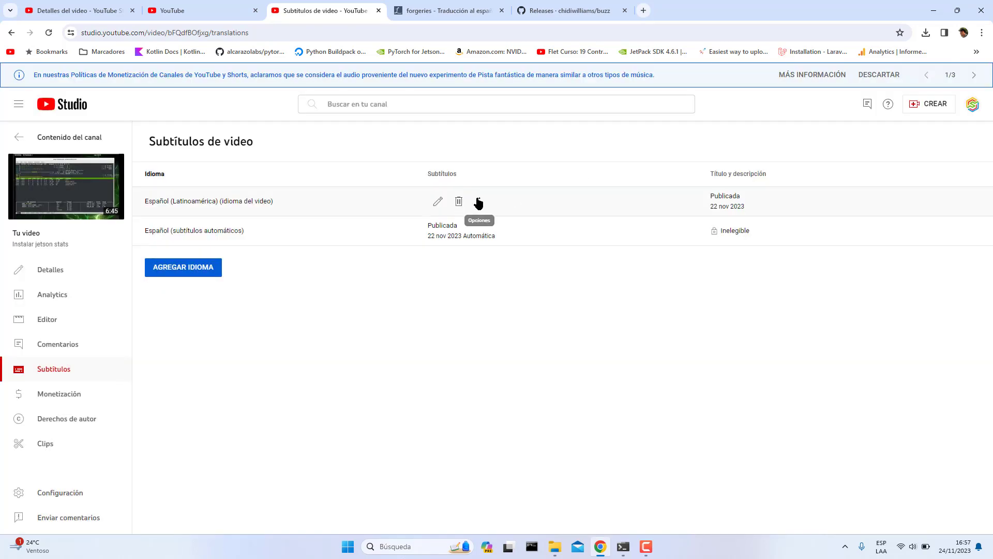
# - Check the extra options of the Español (Latinoamérica) subtitles, then look through their text and timing in the editor and close it
pyautogui.click(479, 203)
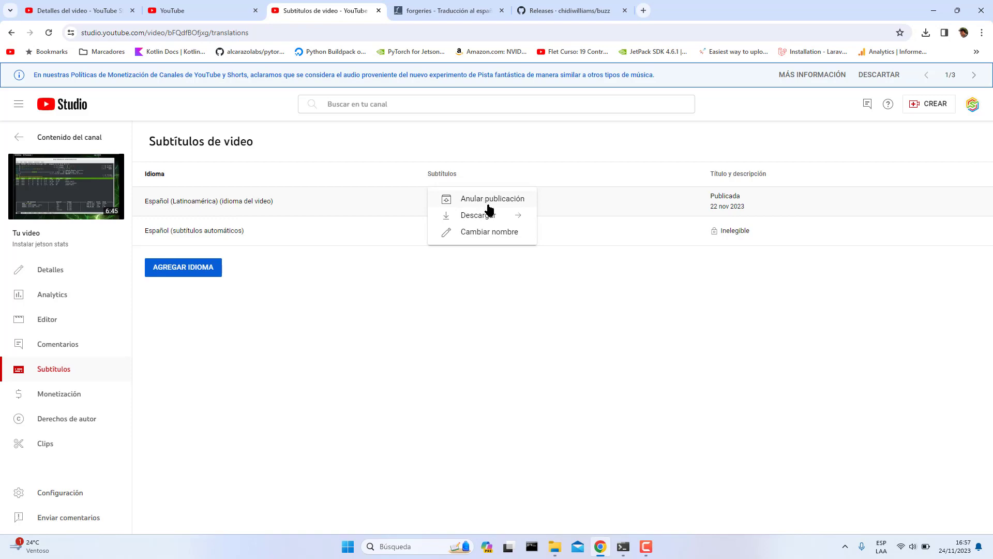
pyautogui.click(467, 239)
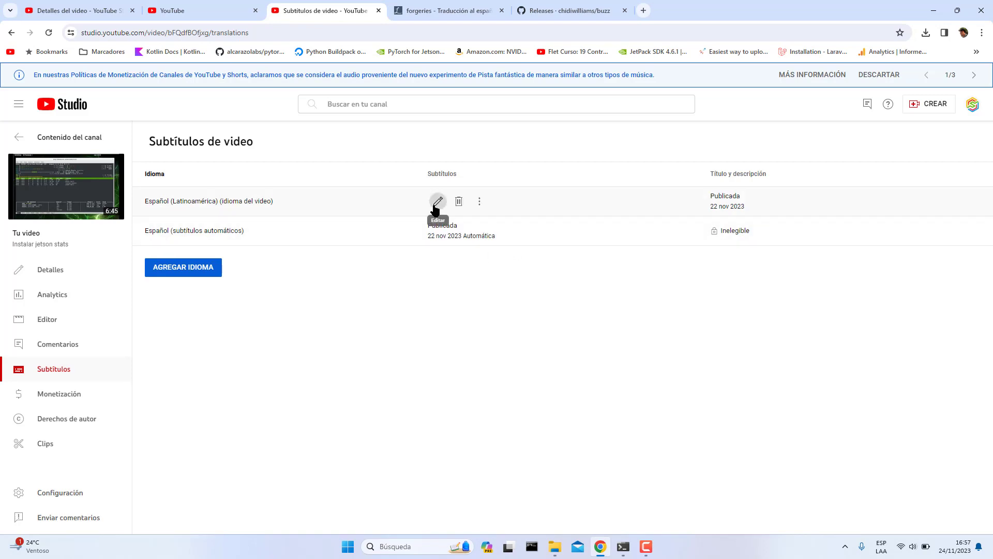
pyautogui.click(433, 203)
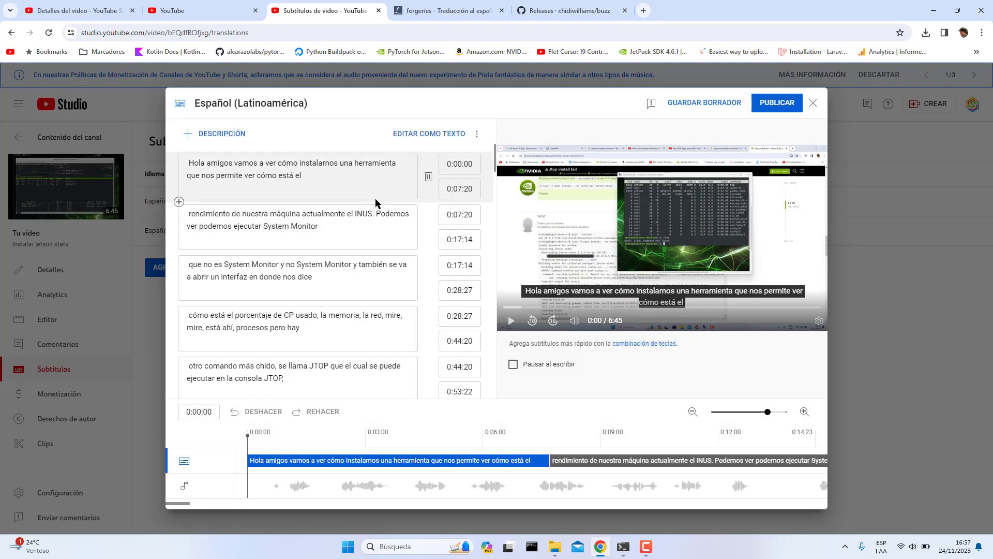
pyautogui.scroll(-20, 374, 212)
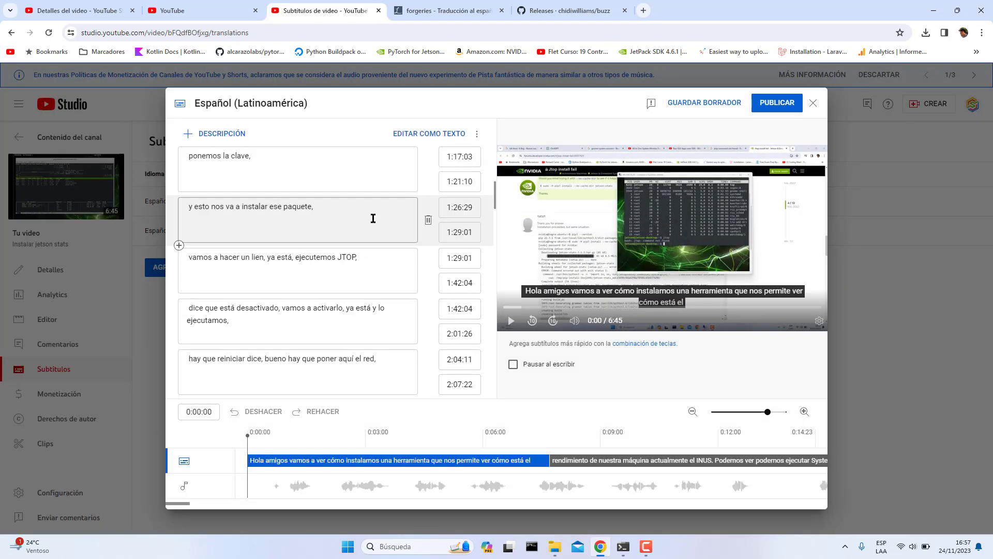
pyautogui.click(814, 105)
# - Add Inglés (Estados Unidos) subtitles to the video by automatic translation and publish them
pyautogui.click(165, 274)
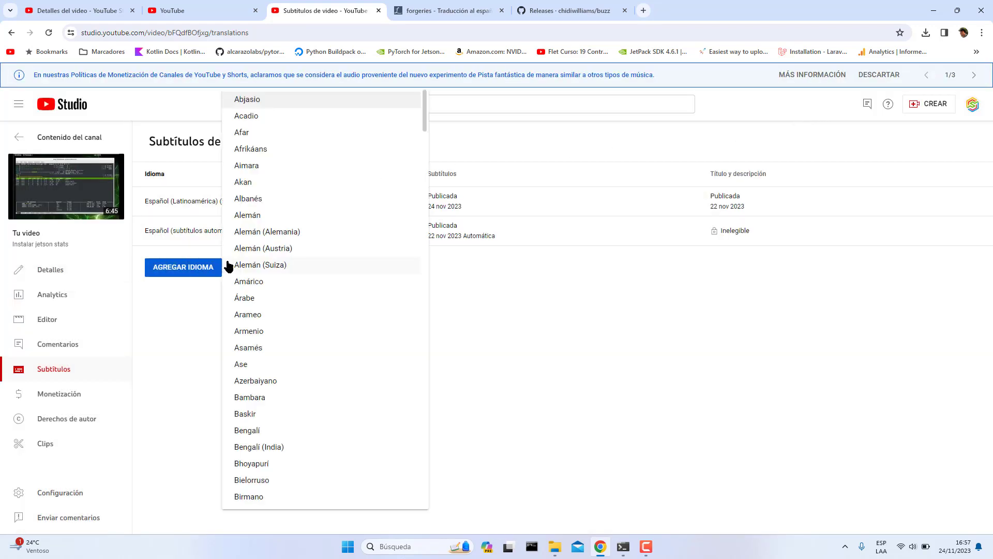
pyautogui.moveTo(426, 117); pyautogui.dragTo(419, 277)
pyautogui.click(284, 338)
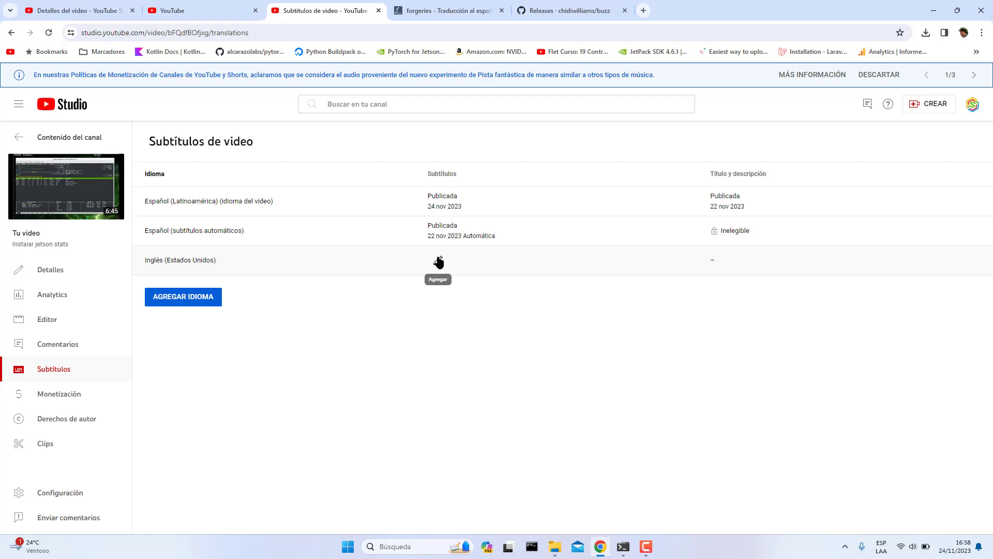
pyautogui.click(439, 261)
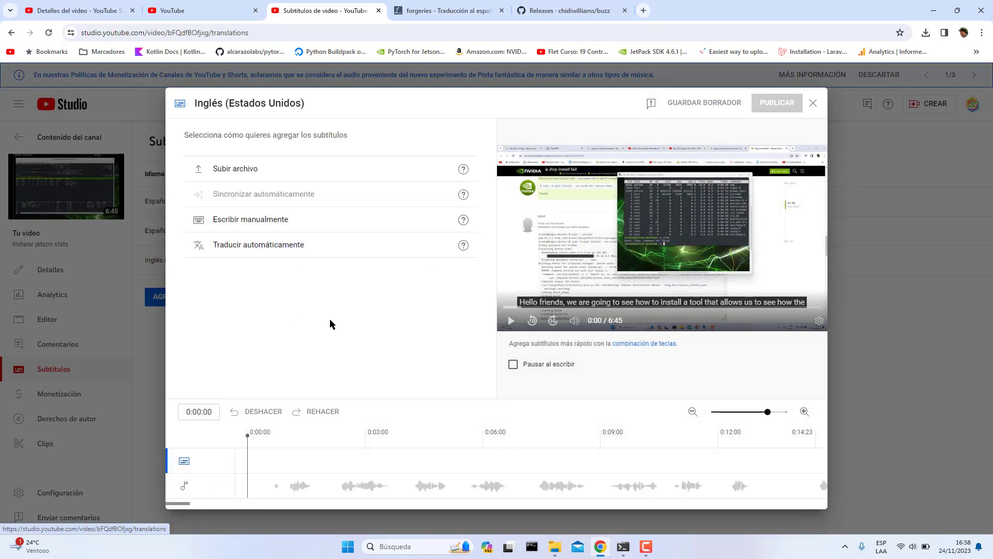
pyautogui.click(252, 252)
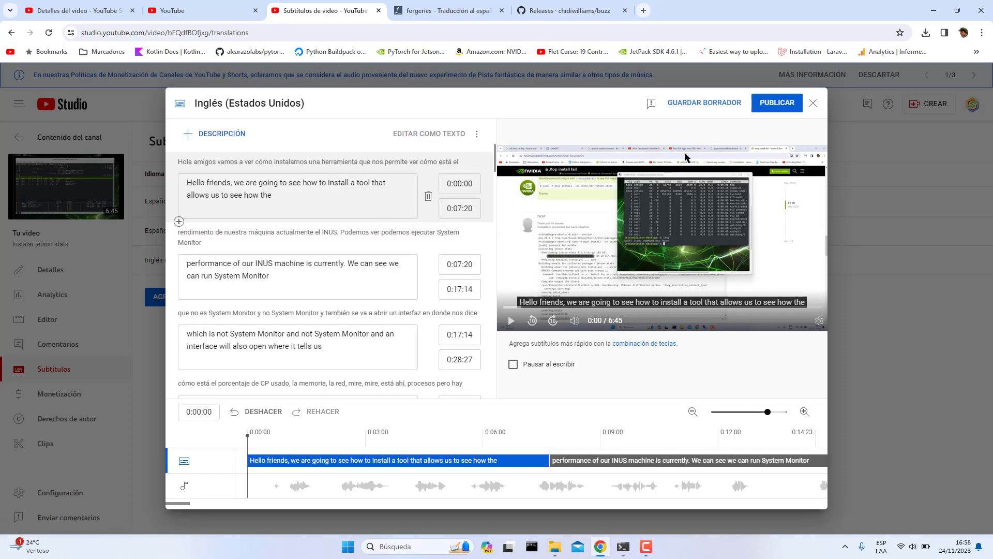
pyautogui.click(773, 106)
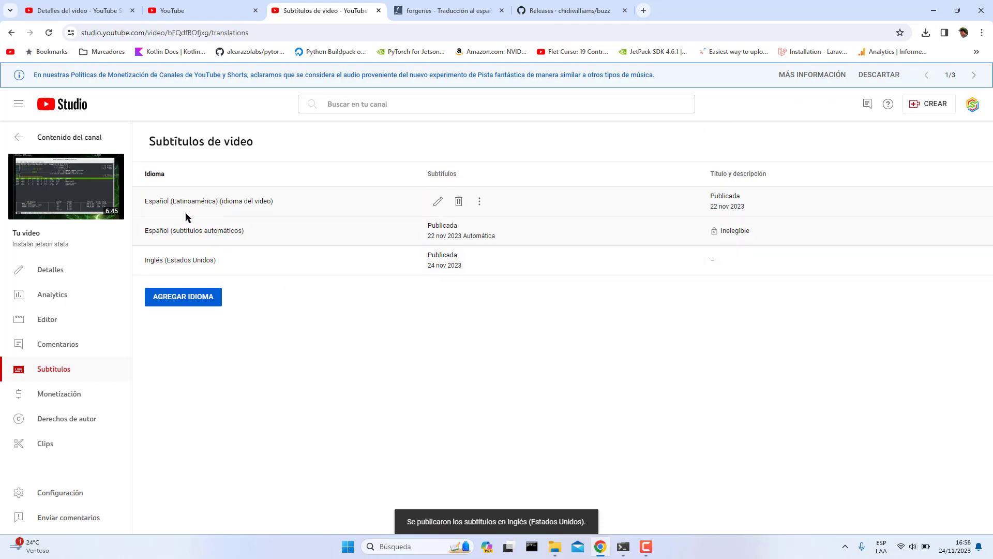
# - Open the video on YouTube from its details page and, with the sound muted, switch its subtitles to Inglés (Estados Unidos)
pyautogui.click(47, 270)
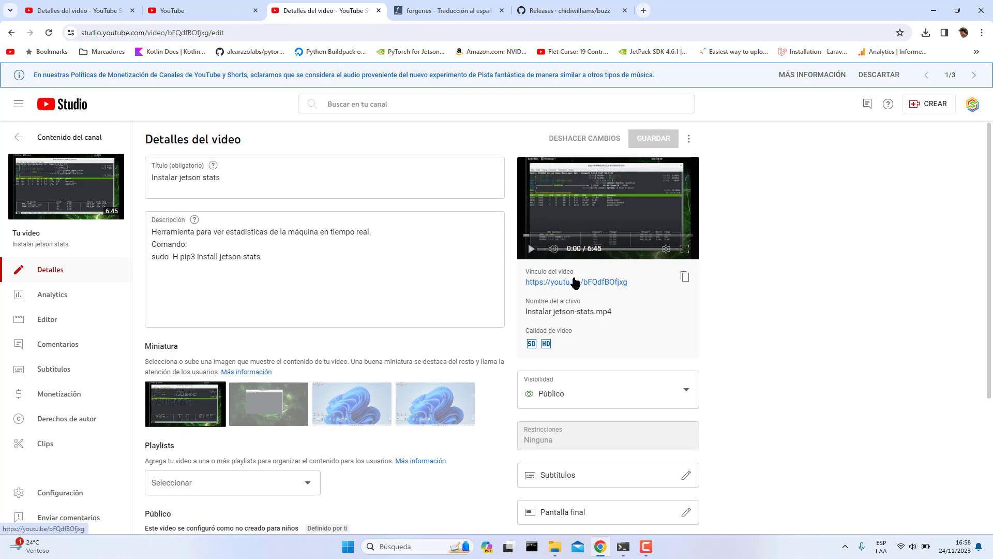
pyautogui.click(576, 282)
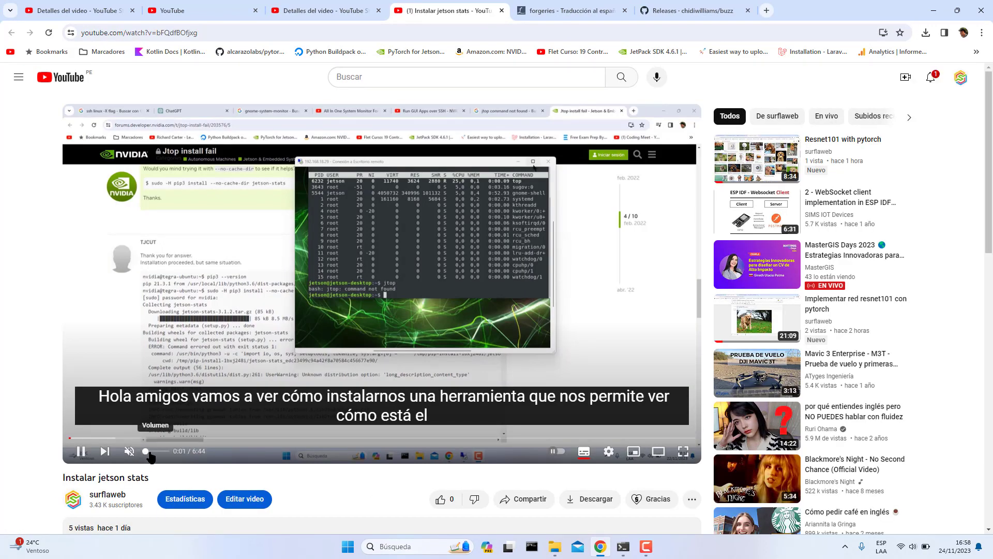
pyautogui.click(149, 451)
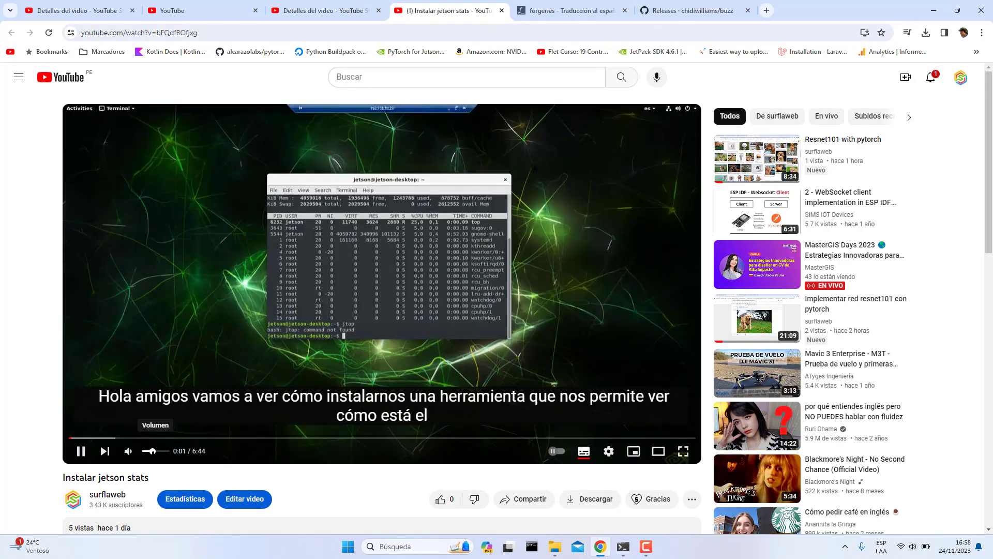
pyautogui.click(145, 450)
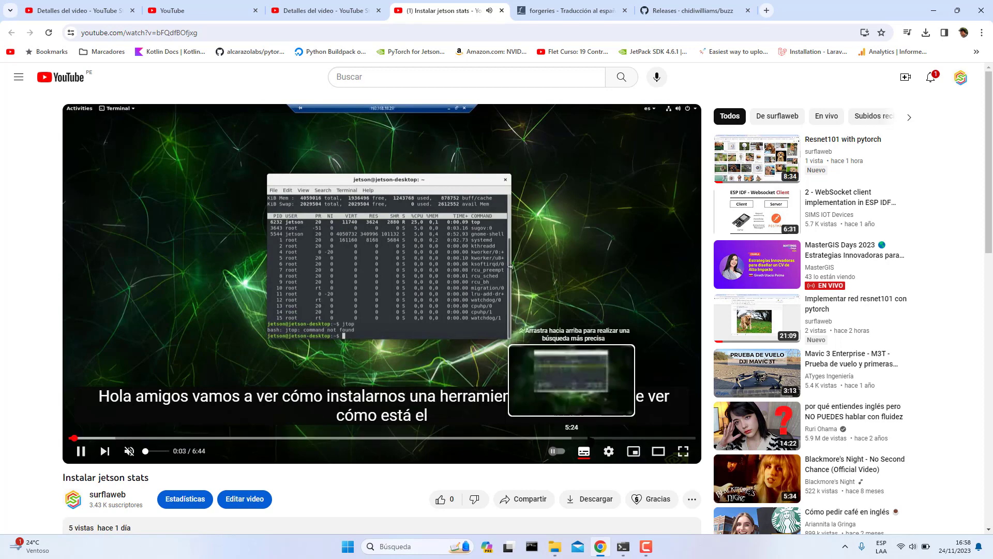
pyautogui.click(609, 451)
pyautogui.click(621, 381)
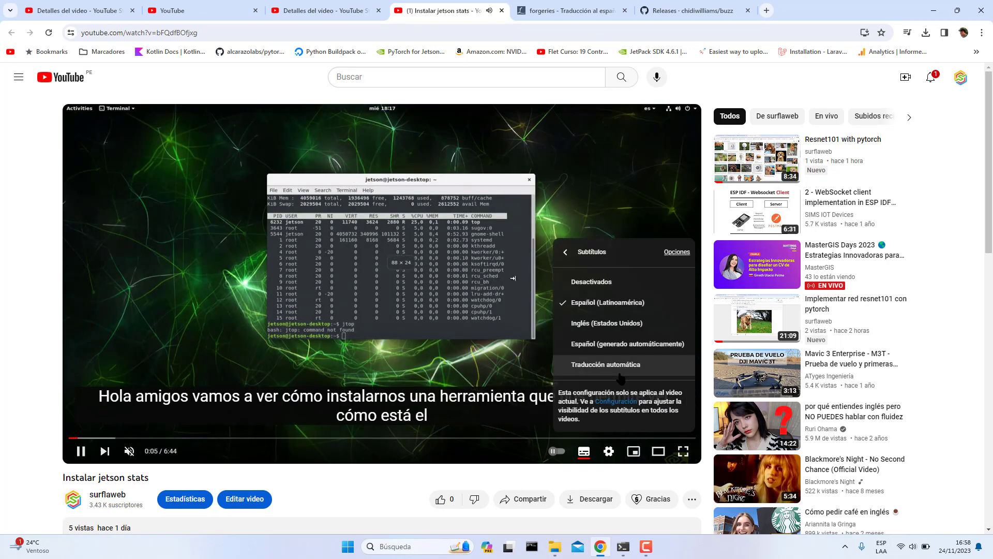
pyautogui.click(613, 324)
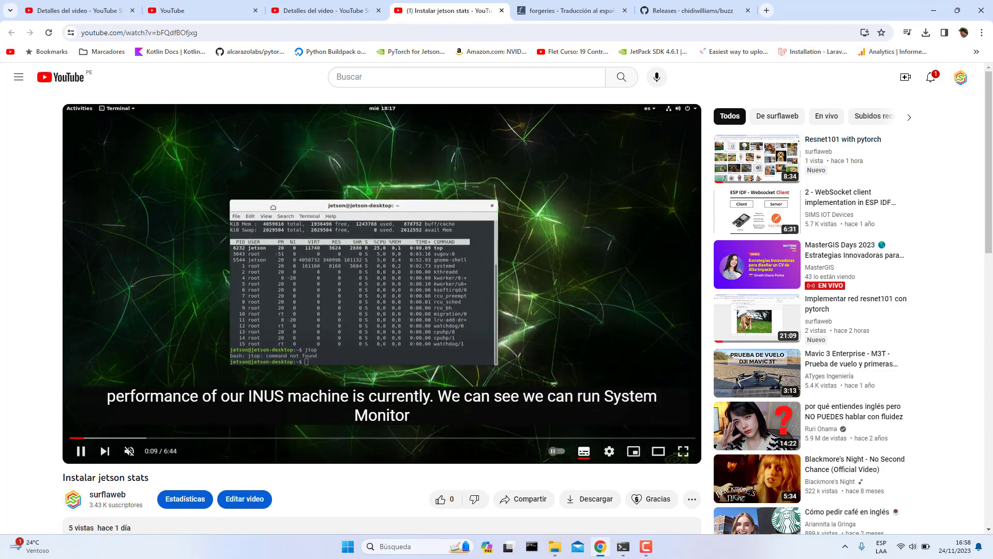
# - Replay the video from the beginning with the sound on to review the English subtitles, then pause it
pyautogui.doubleClick(73, 433)
pyautogui.doubleClick(73, 433)
pyautogui.click(71, 438)
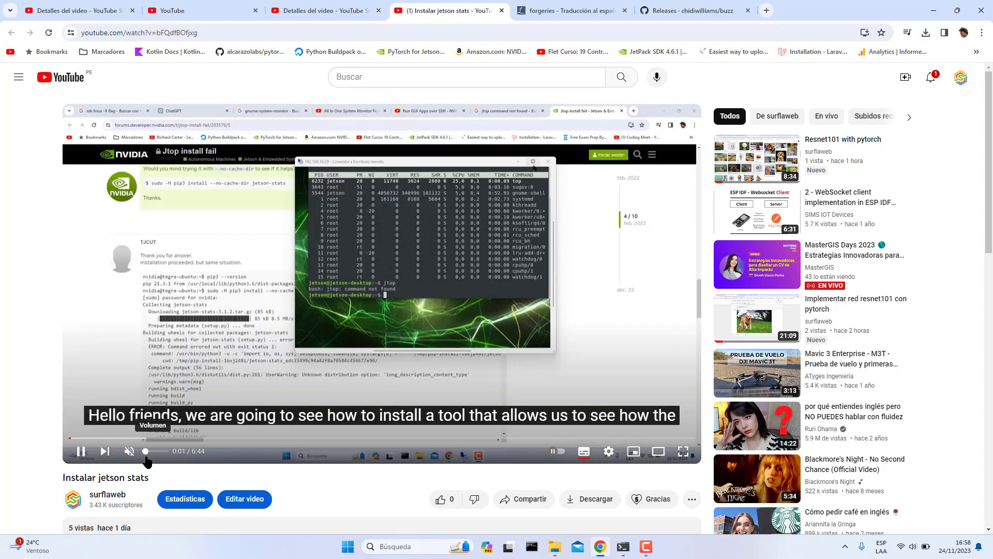
pyautogui.click(158, 451)
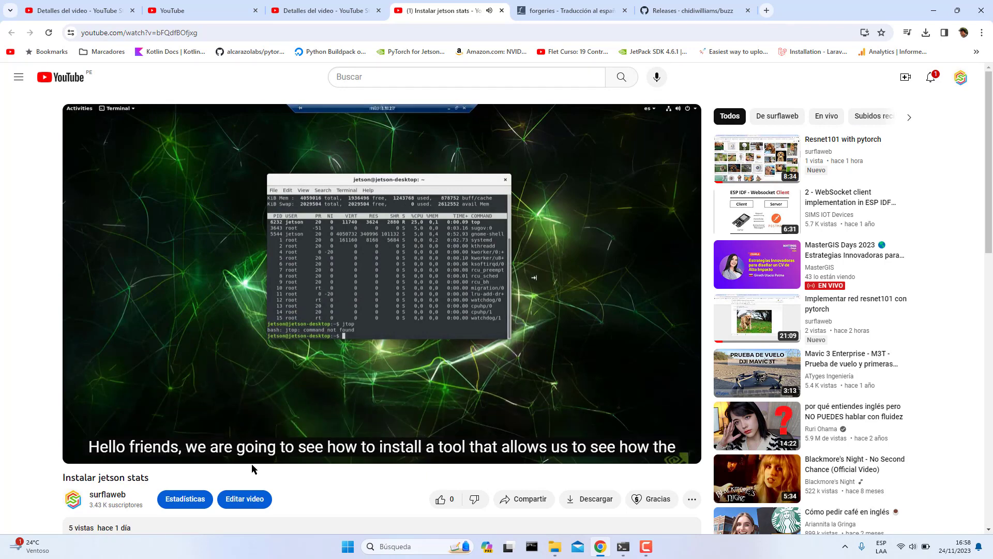
pyautogui.moveTo(252, 462)
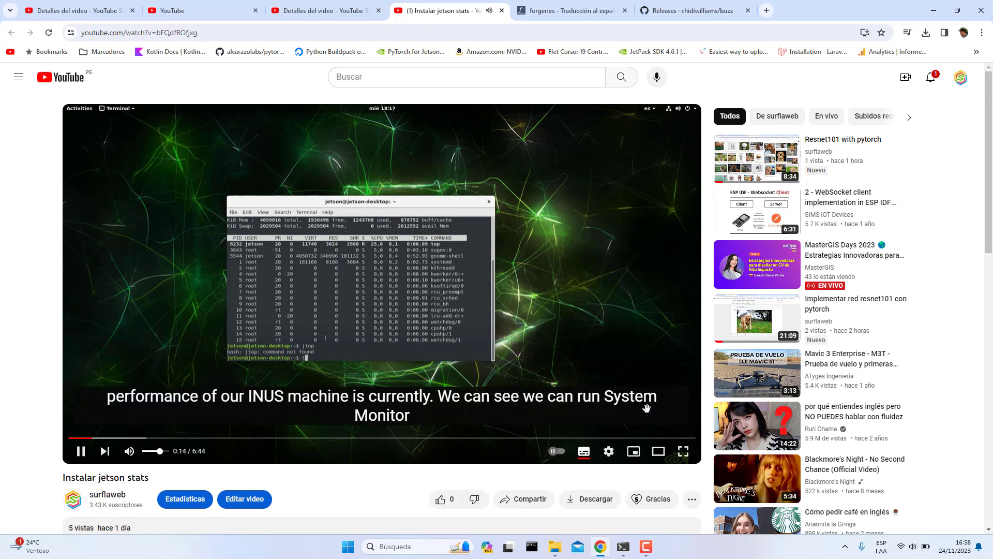
pyautogui.click(646, 546)
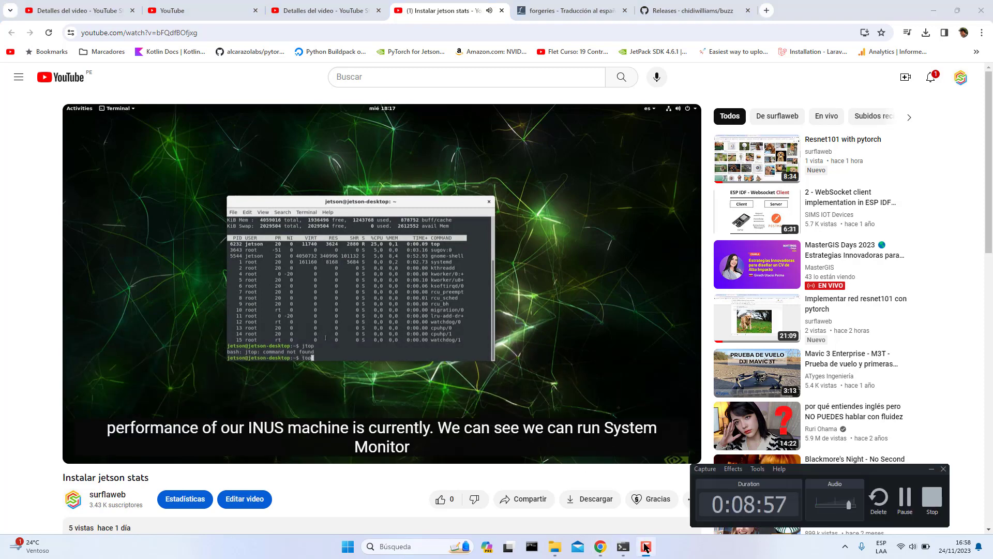
pyautogui.click(646, 546)
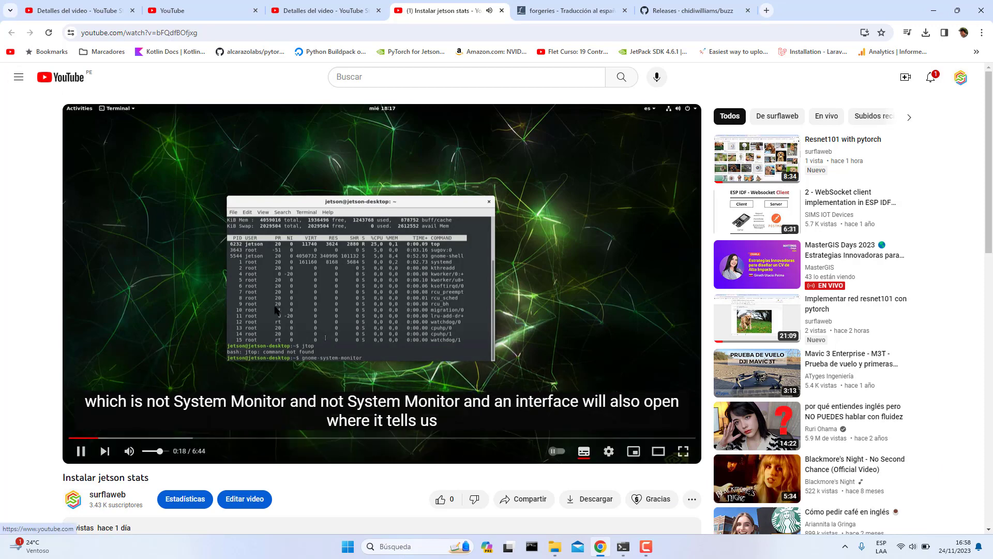
pyautogui.click(386, 285)
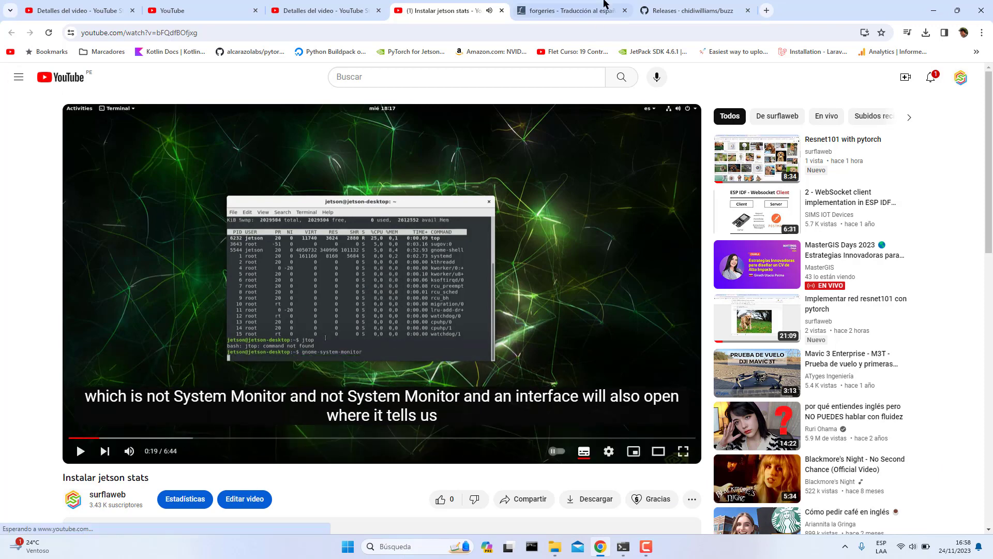
# - View the downloads on the Buzz releases page on GitHub, then return to the YouTube video
pyautogui.click(668, 11)
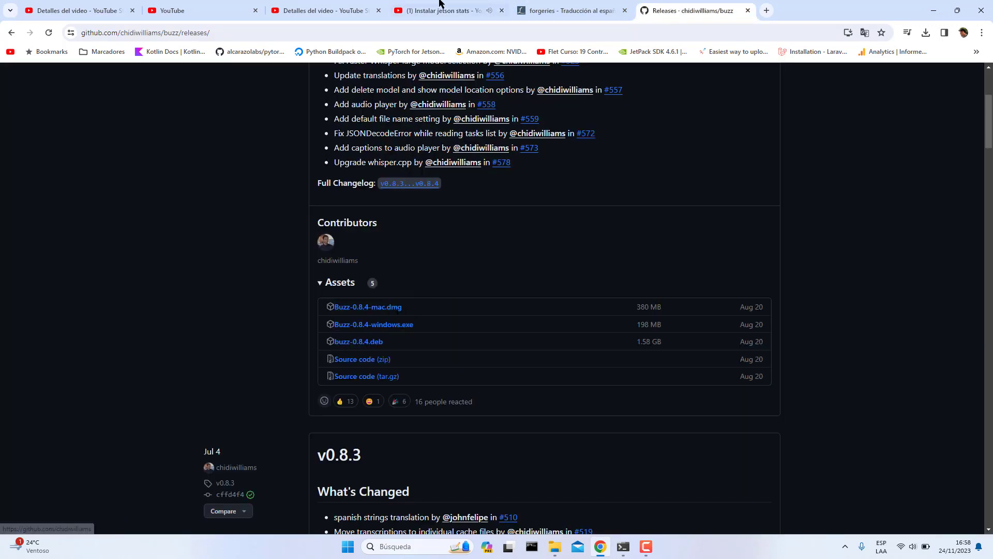
pyautogui.click(442, 10)
pyautogui.click(646, 546)
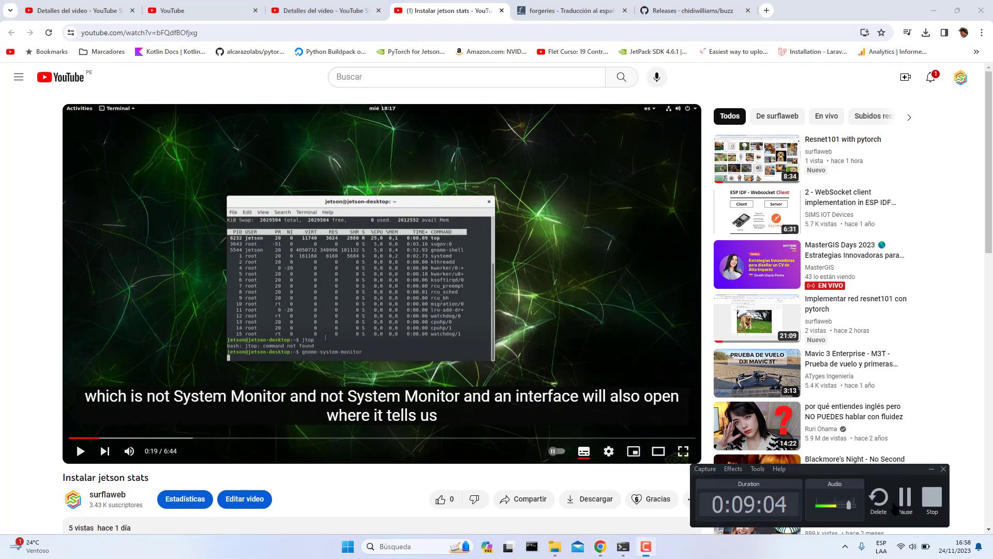